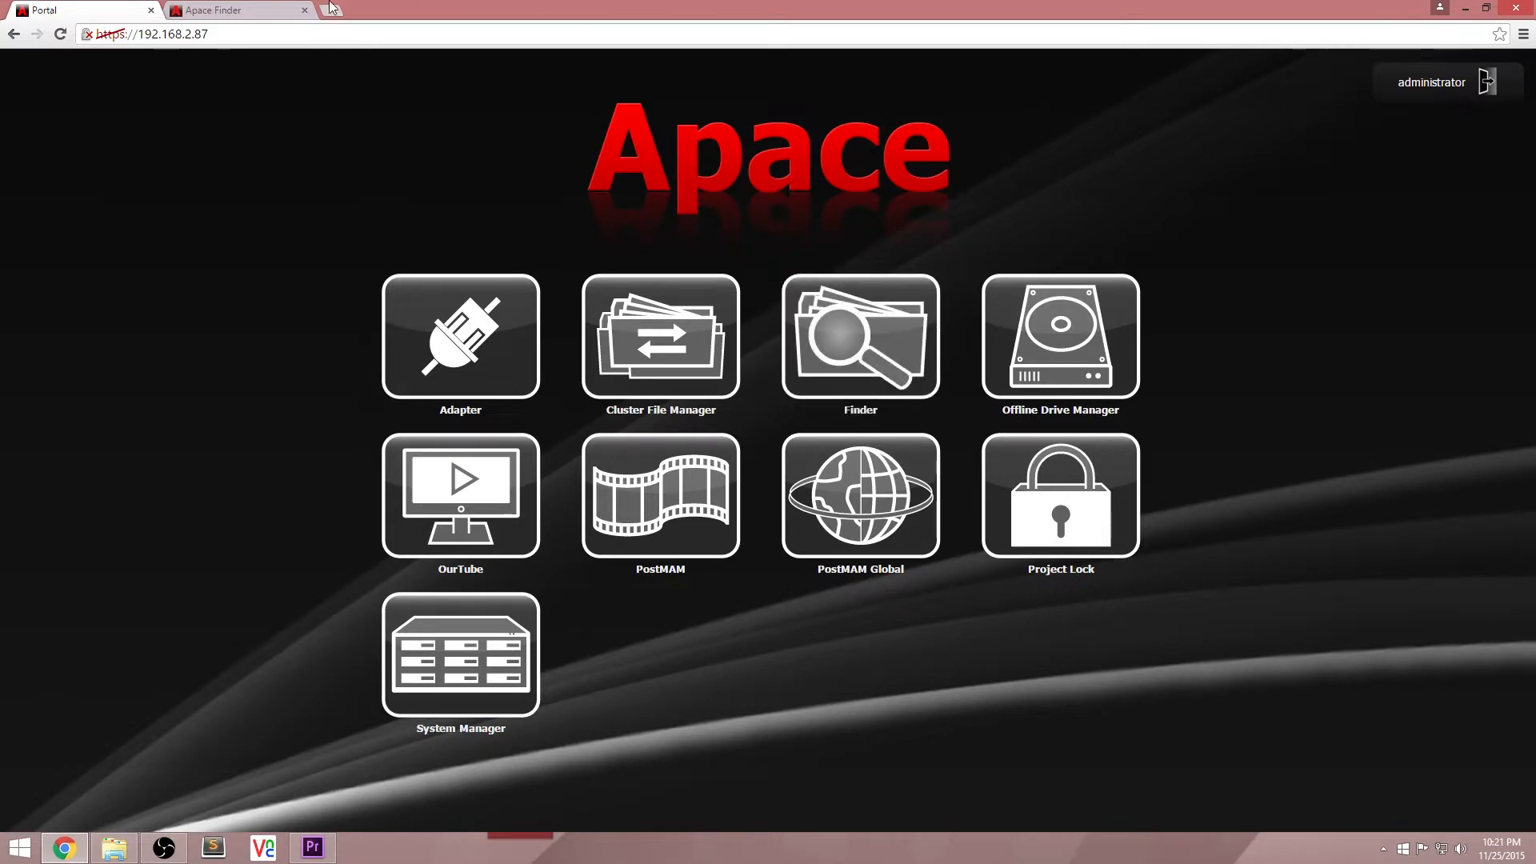
Step: Switch to the Apace Finder page, view the icon legend explaining the workspace types, and close it
click(272, 14)
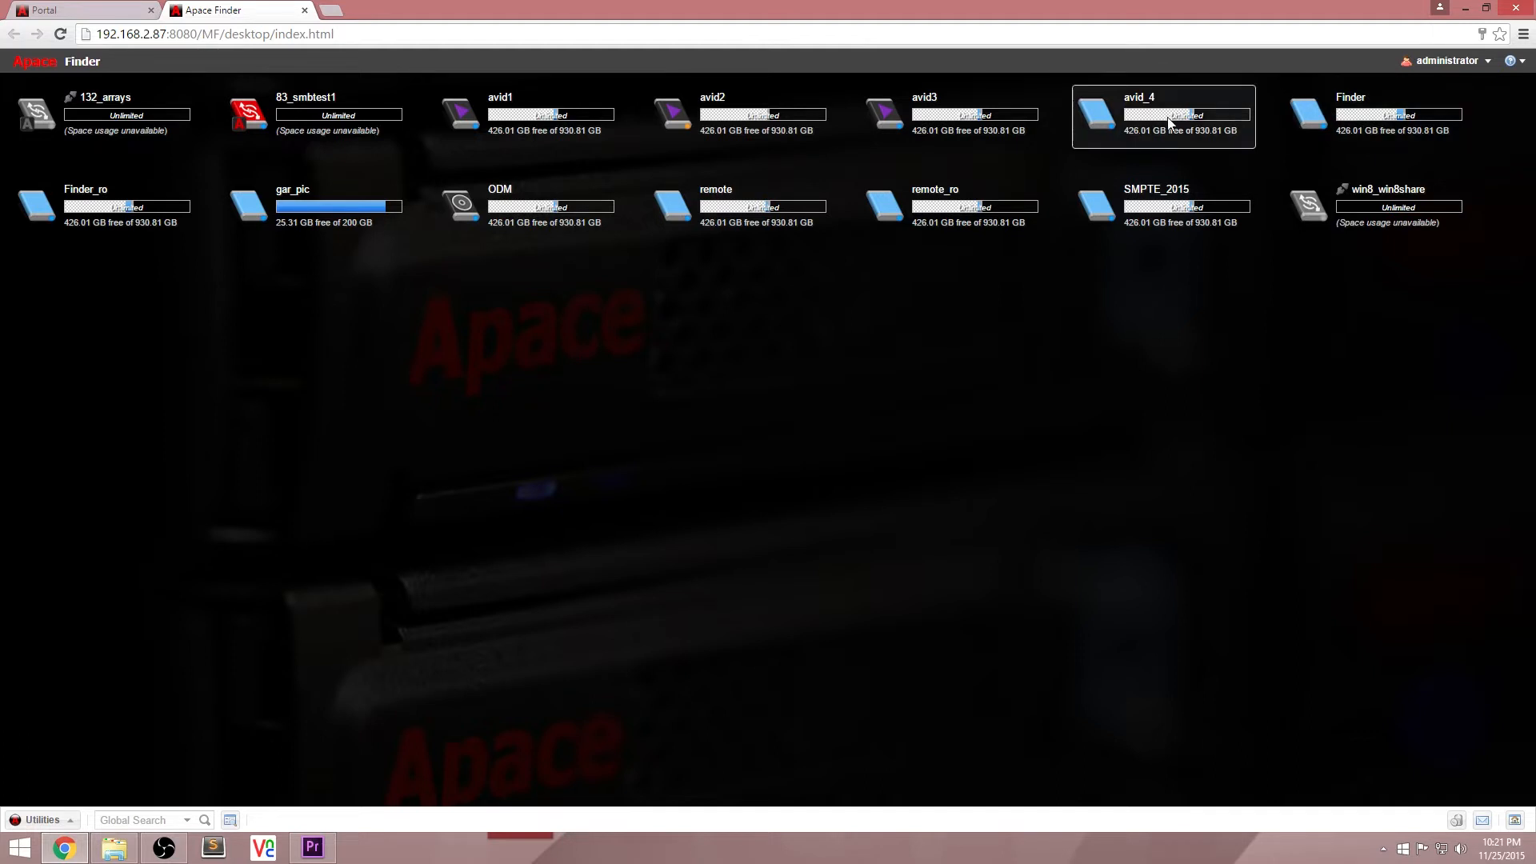
click(1511, 61)
click(1480, 80)
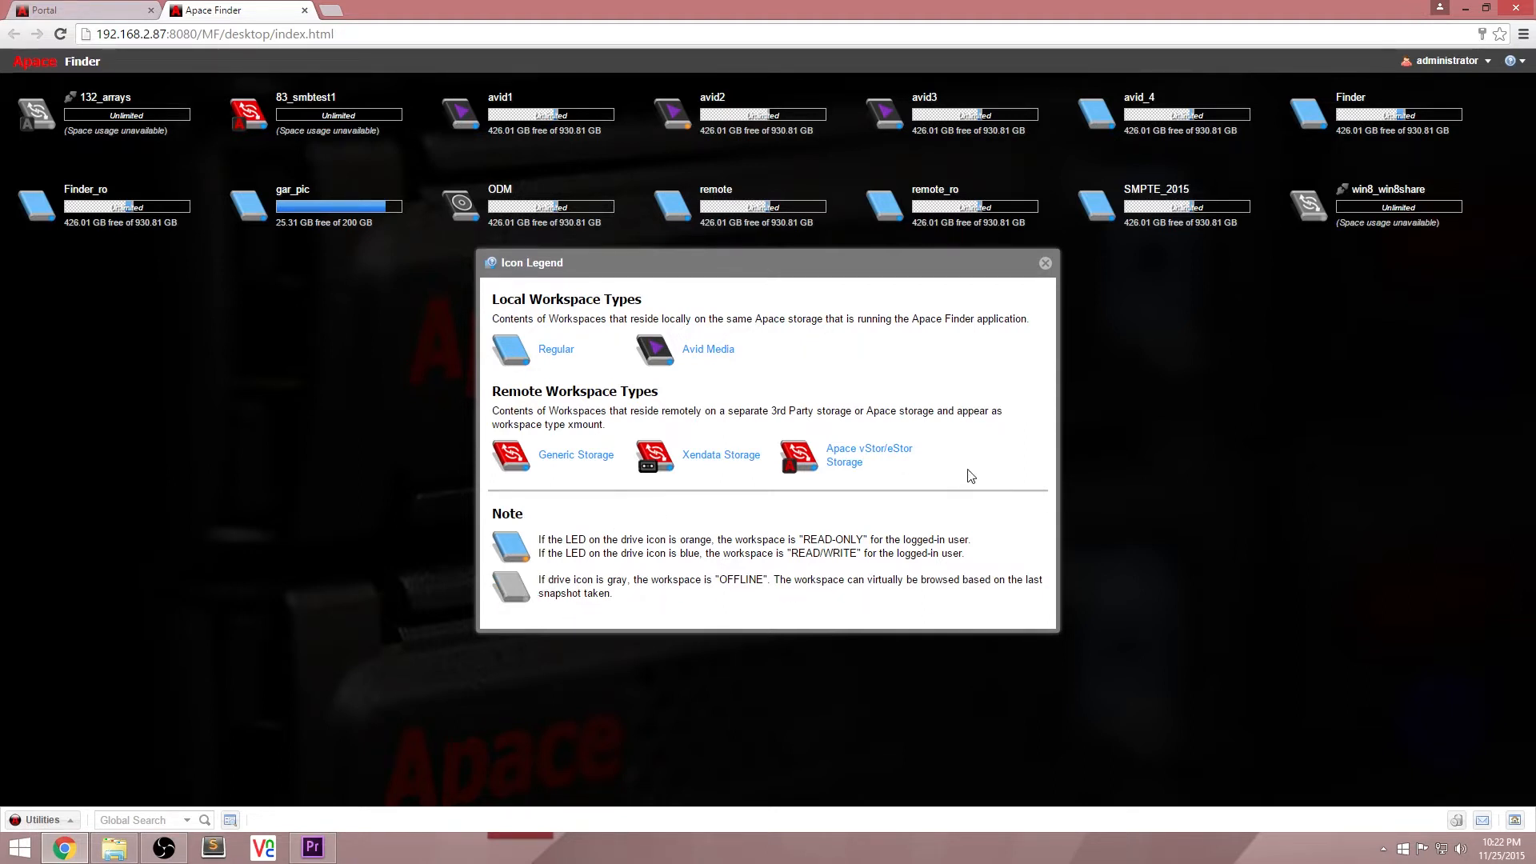
click(1045, 262)
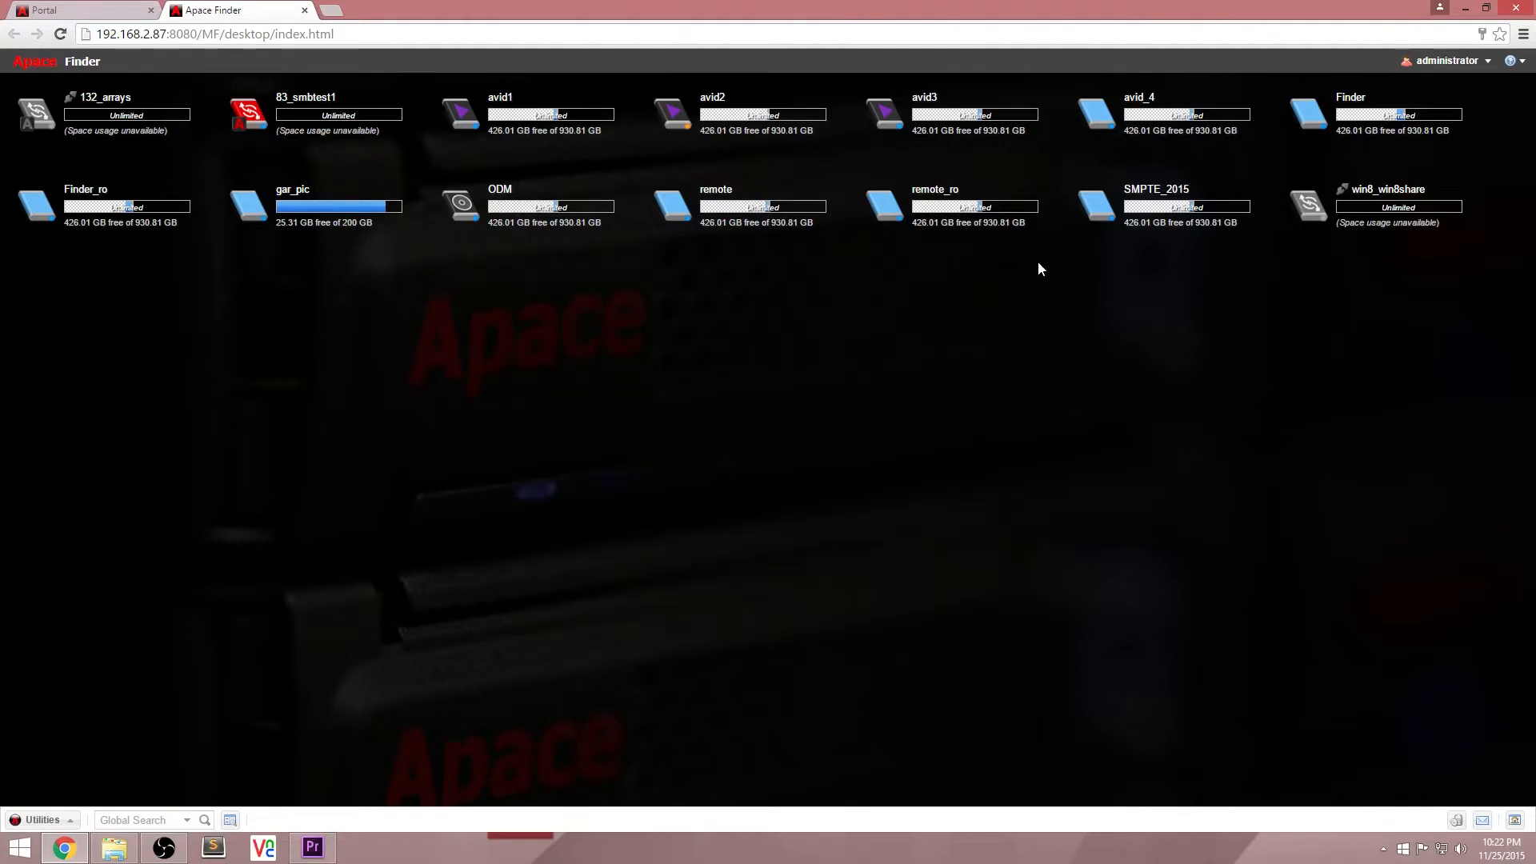
Step: Open the offline win8_win8share workspace, look through its contents, and close its window
double_click(1315, 223)
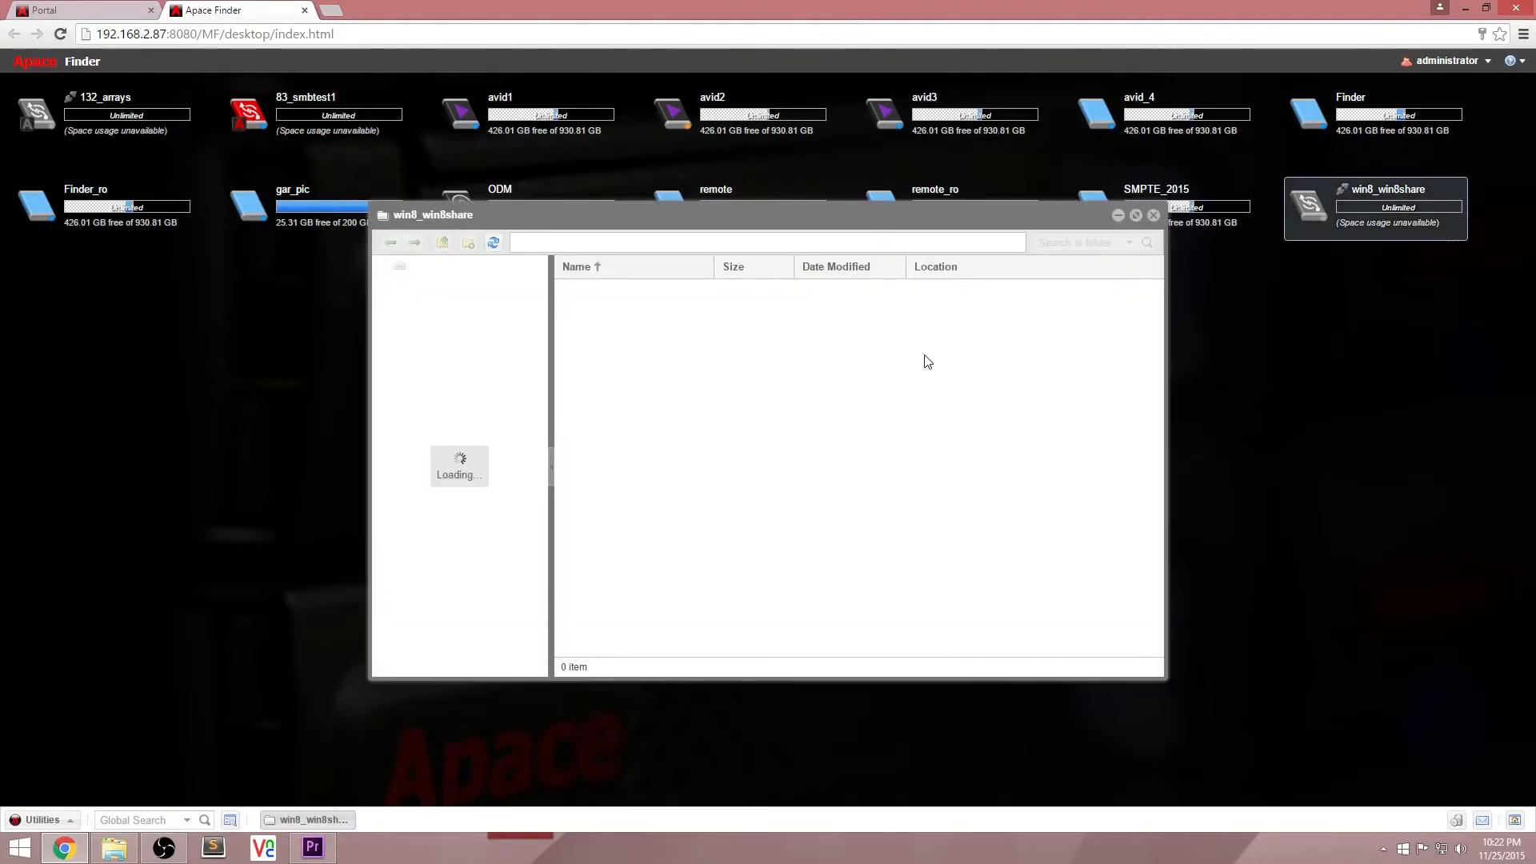
drag(517, 224, 506, 266)
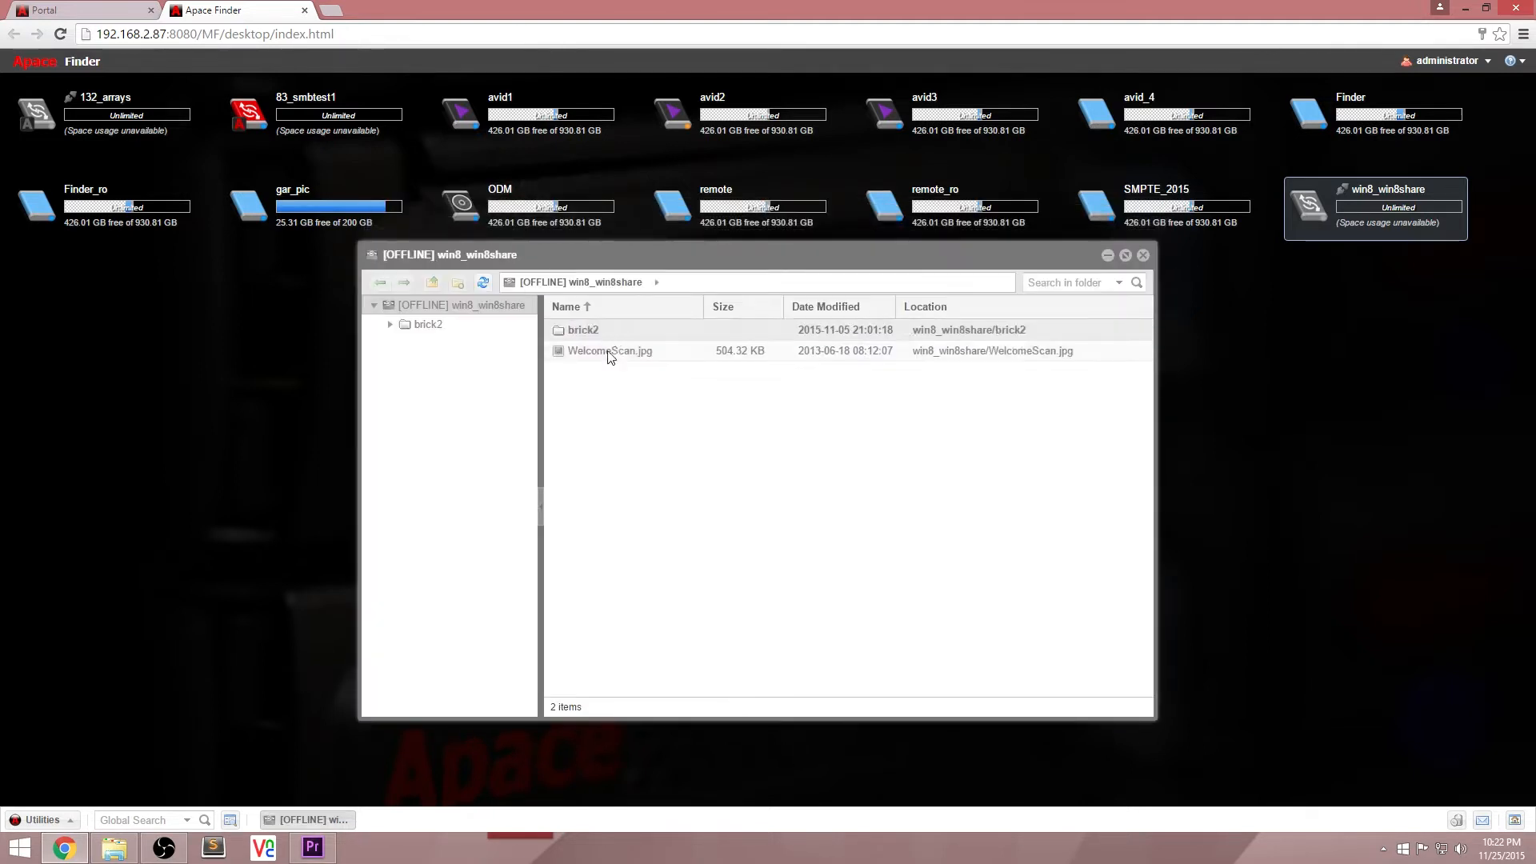
mouse_move(512, 210)
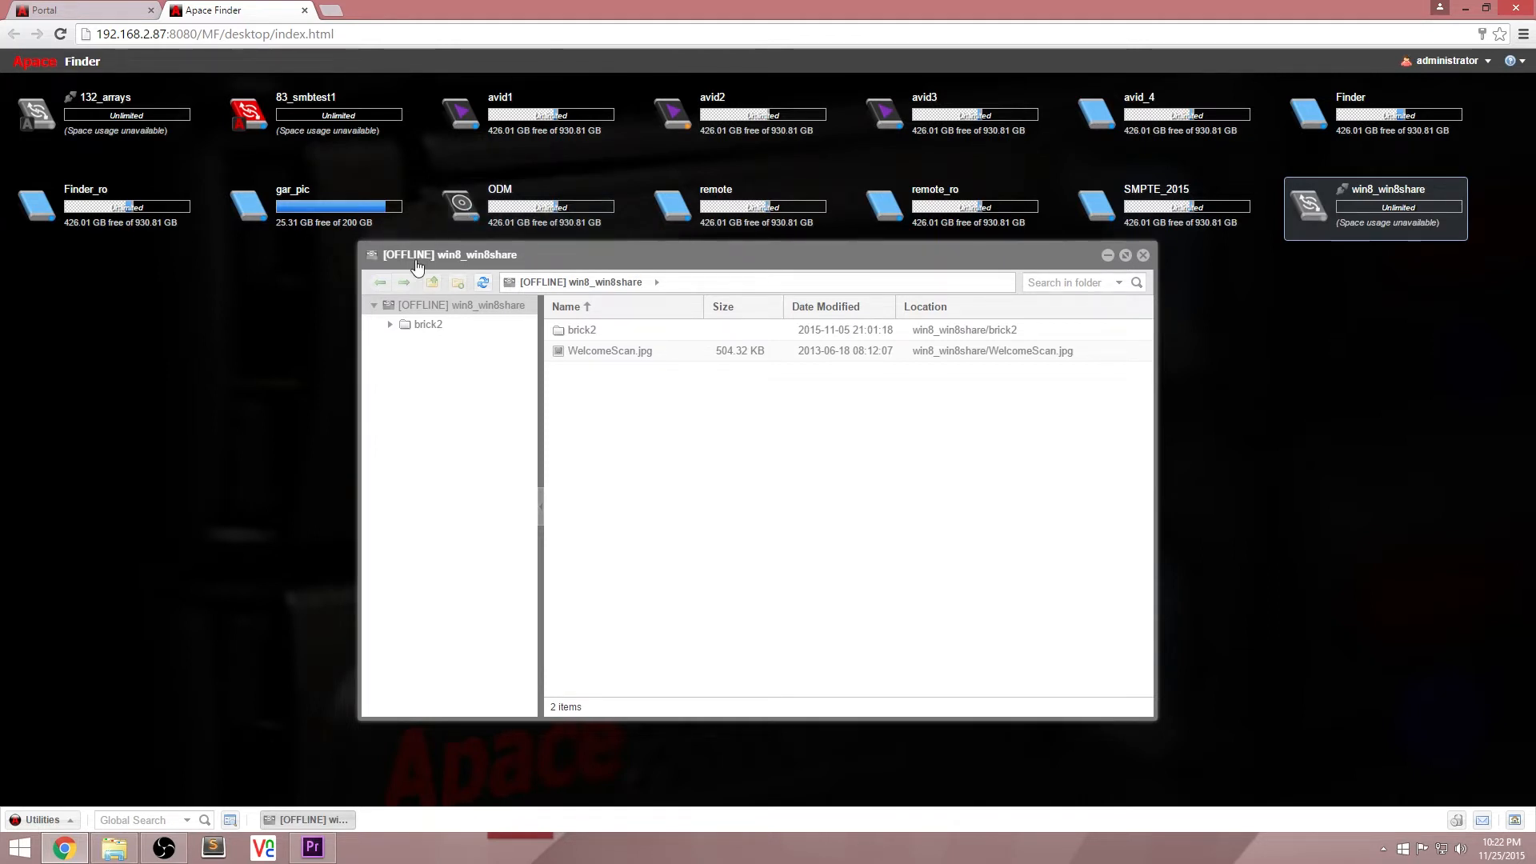
click(1143, 256)
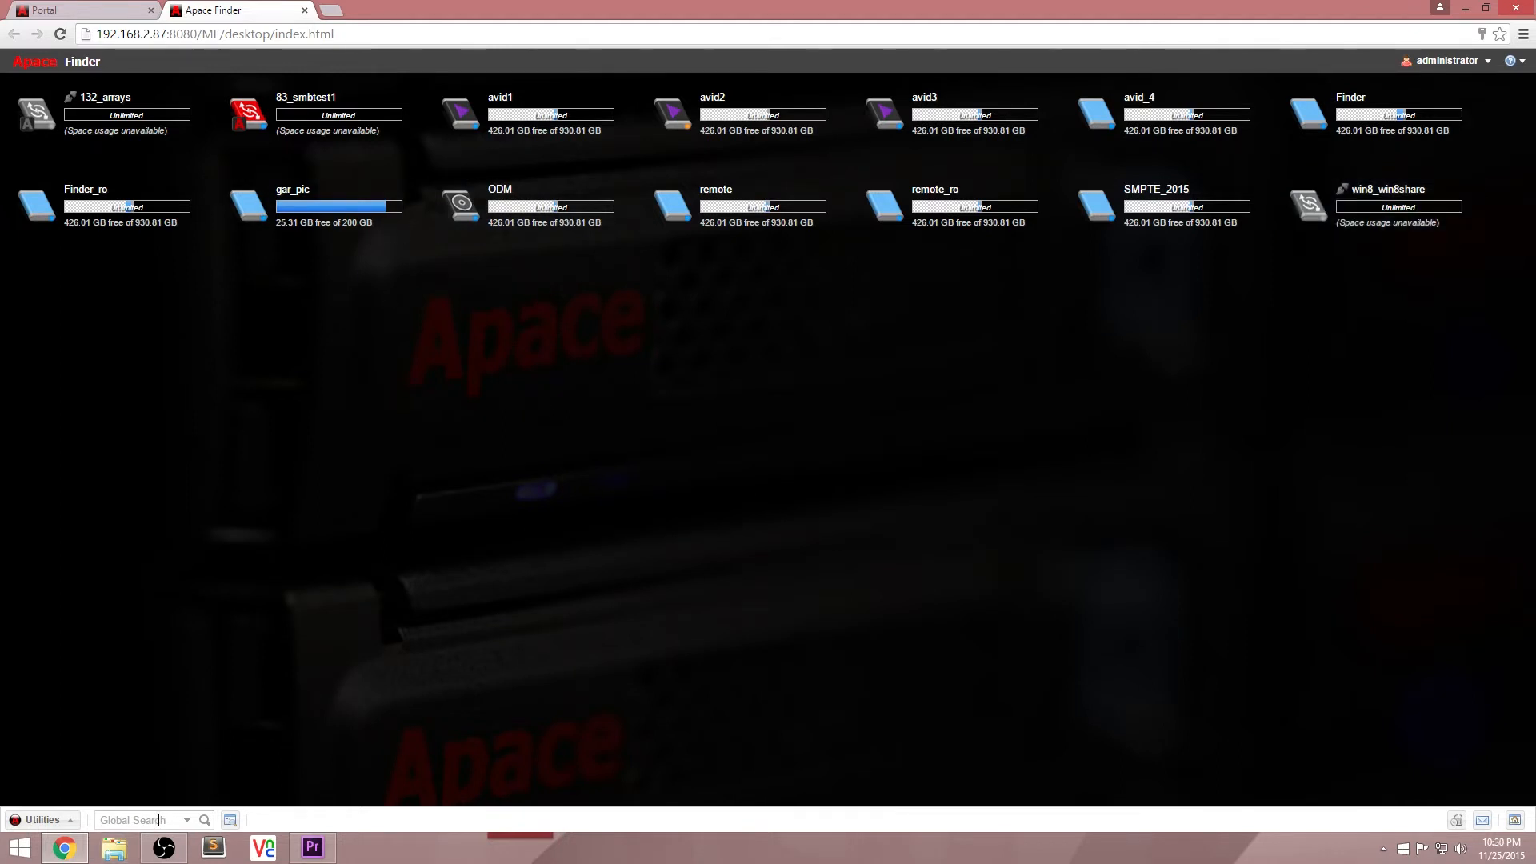
Step: Run a global search for "appce" using the search history suggestion
click(158, 820)
text(ap)
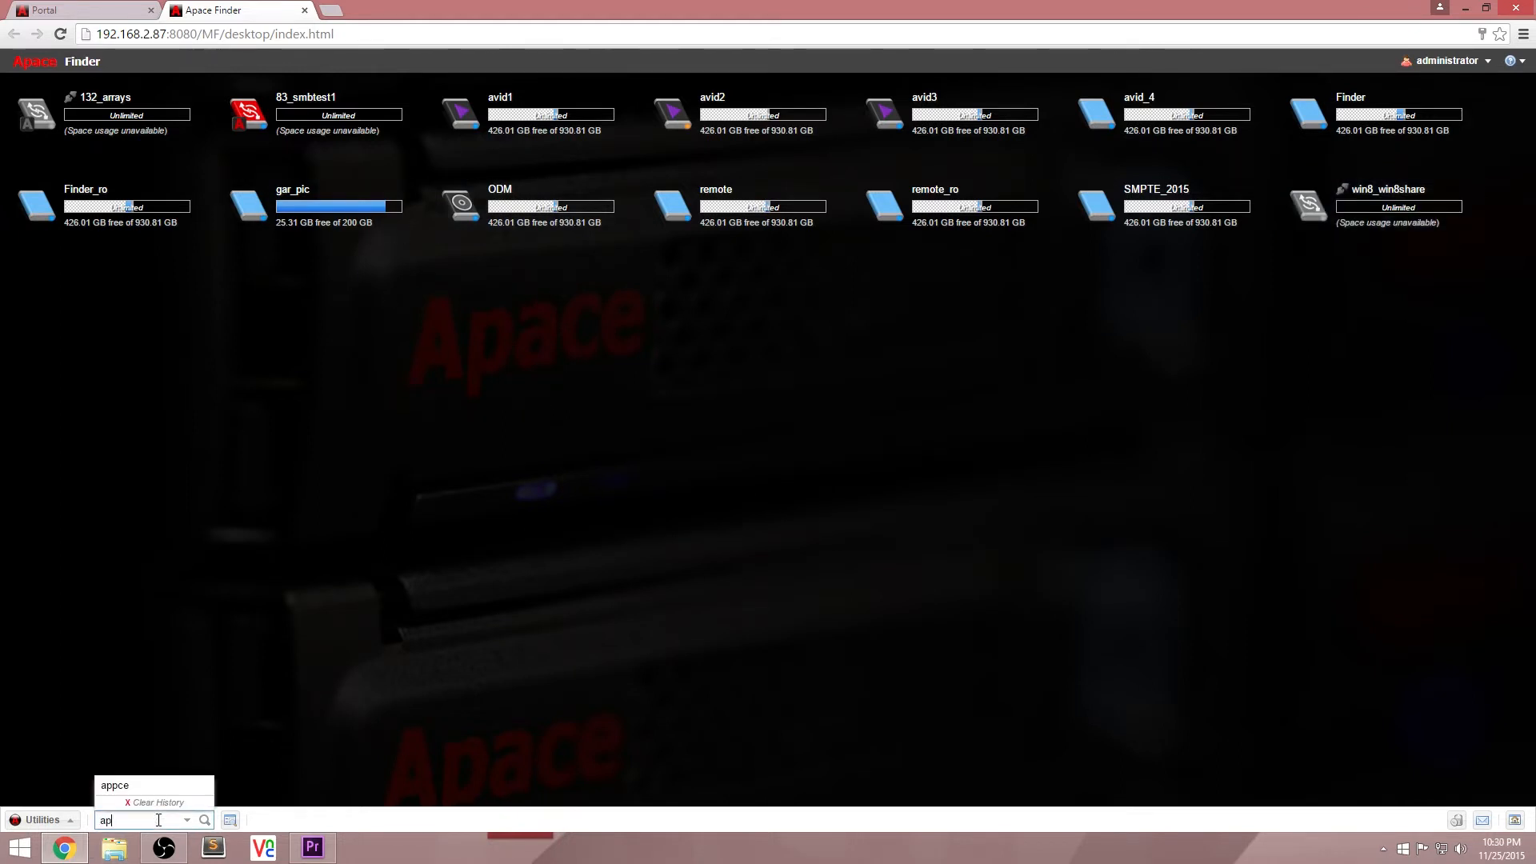
click(173, 787)
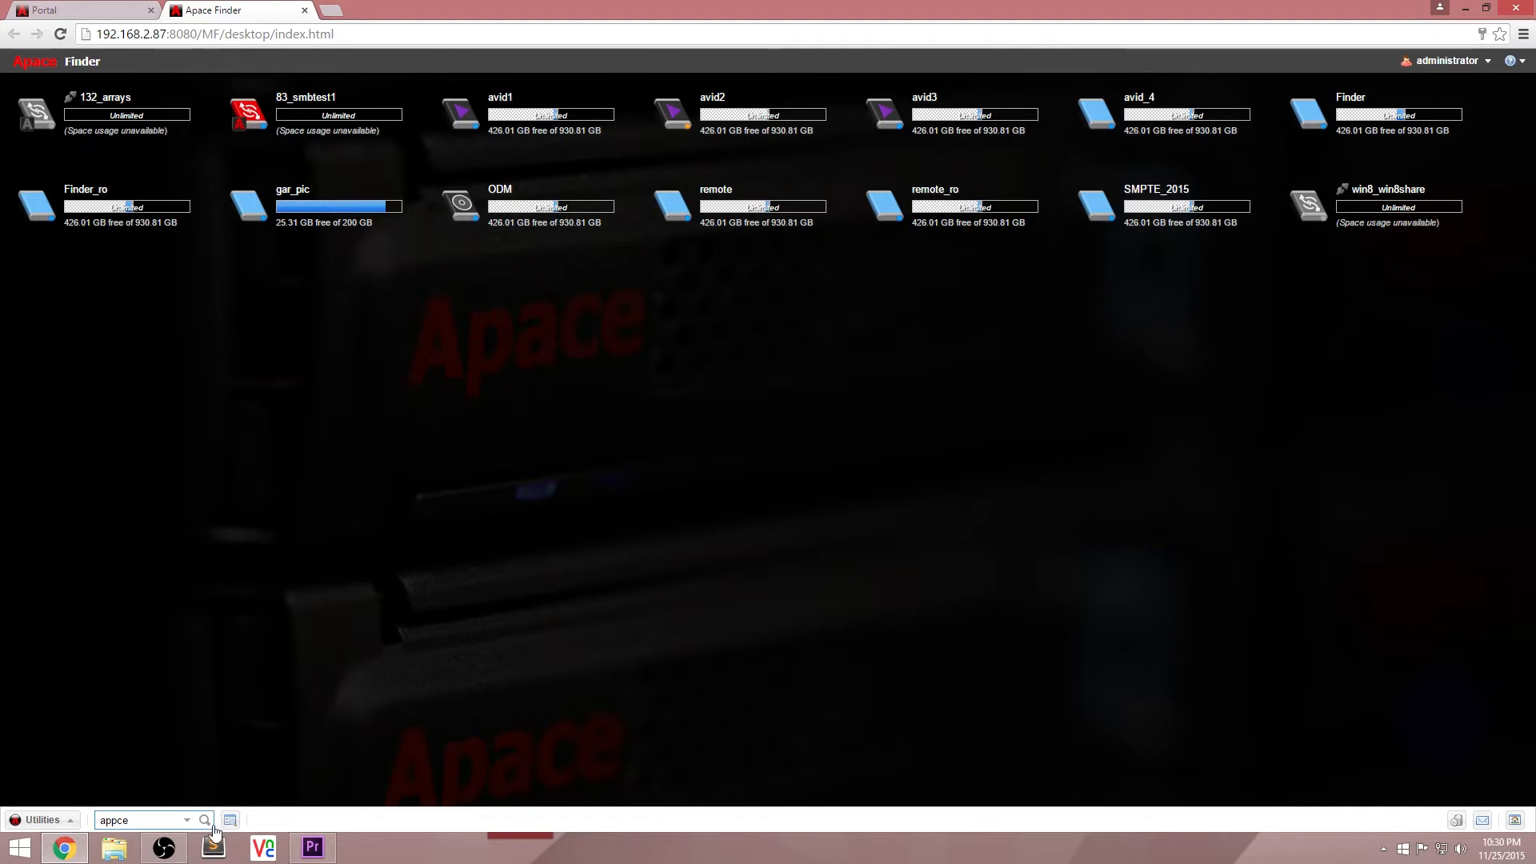
click(204, 821)
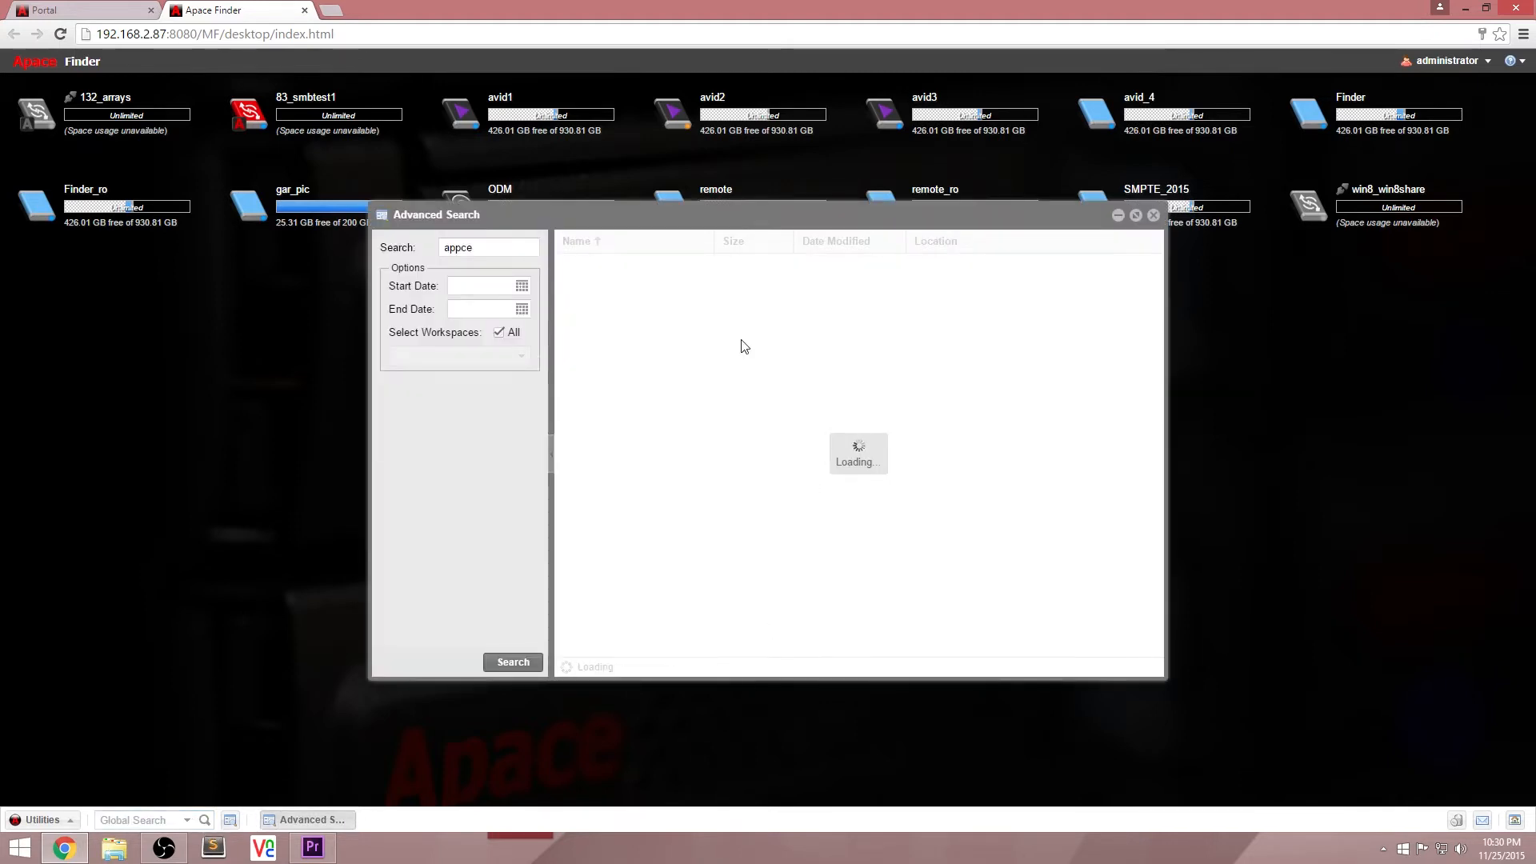
Step: Turn off searching all workspaces in the advanced search for "apace", view the selectable workspaces, and close the search
click(650, 257)
click(499, 334)
click(520, 357)
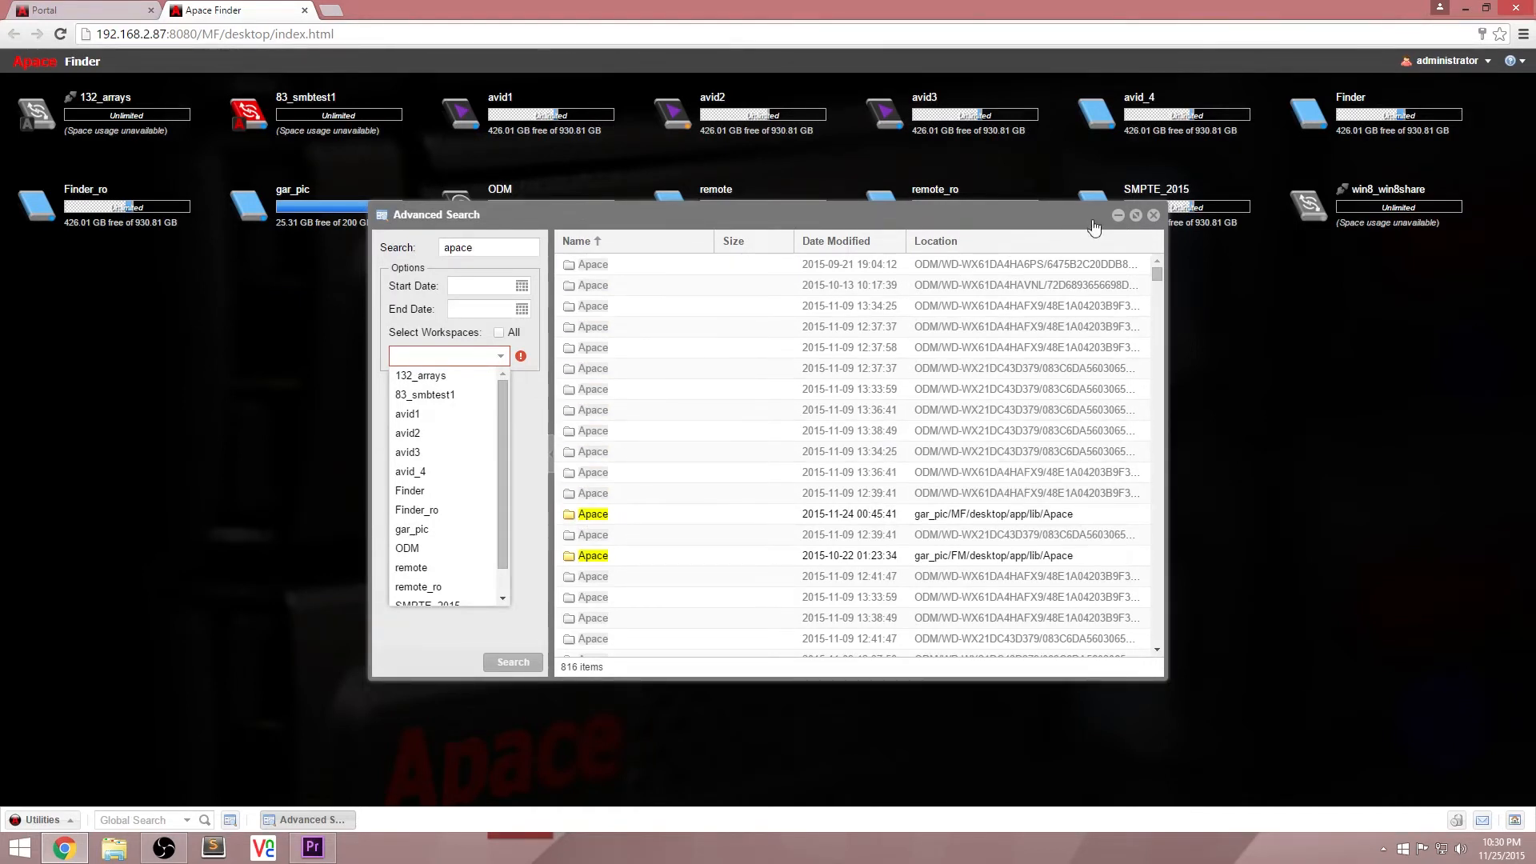
click(1153, 215)
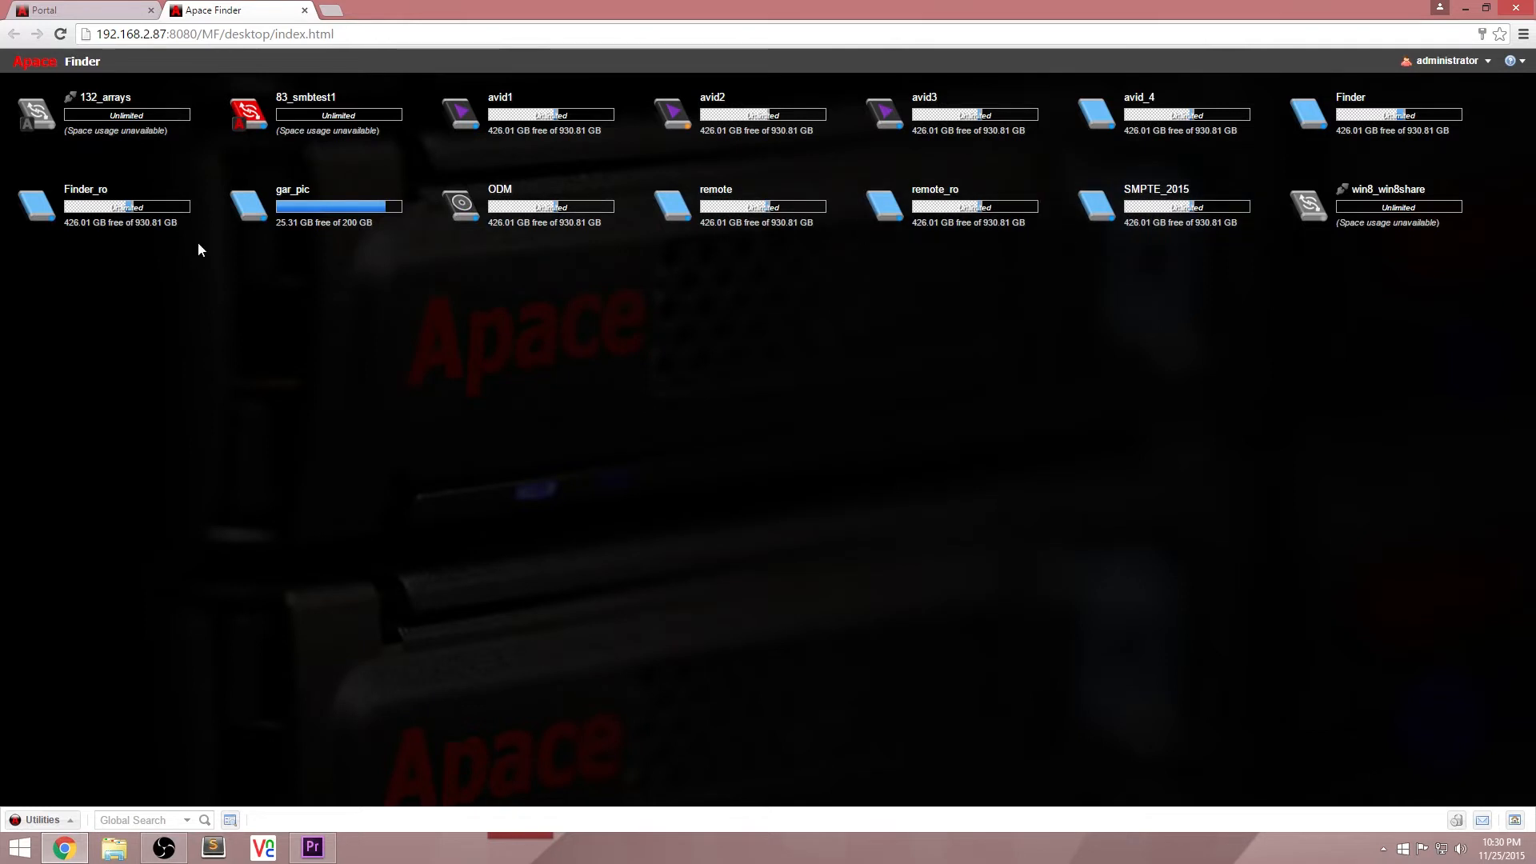
Step: Open the gar_pic workspace in a Finder window and also in the operating system's file browser
right_click(256, 223)
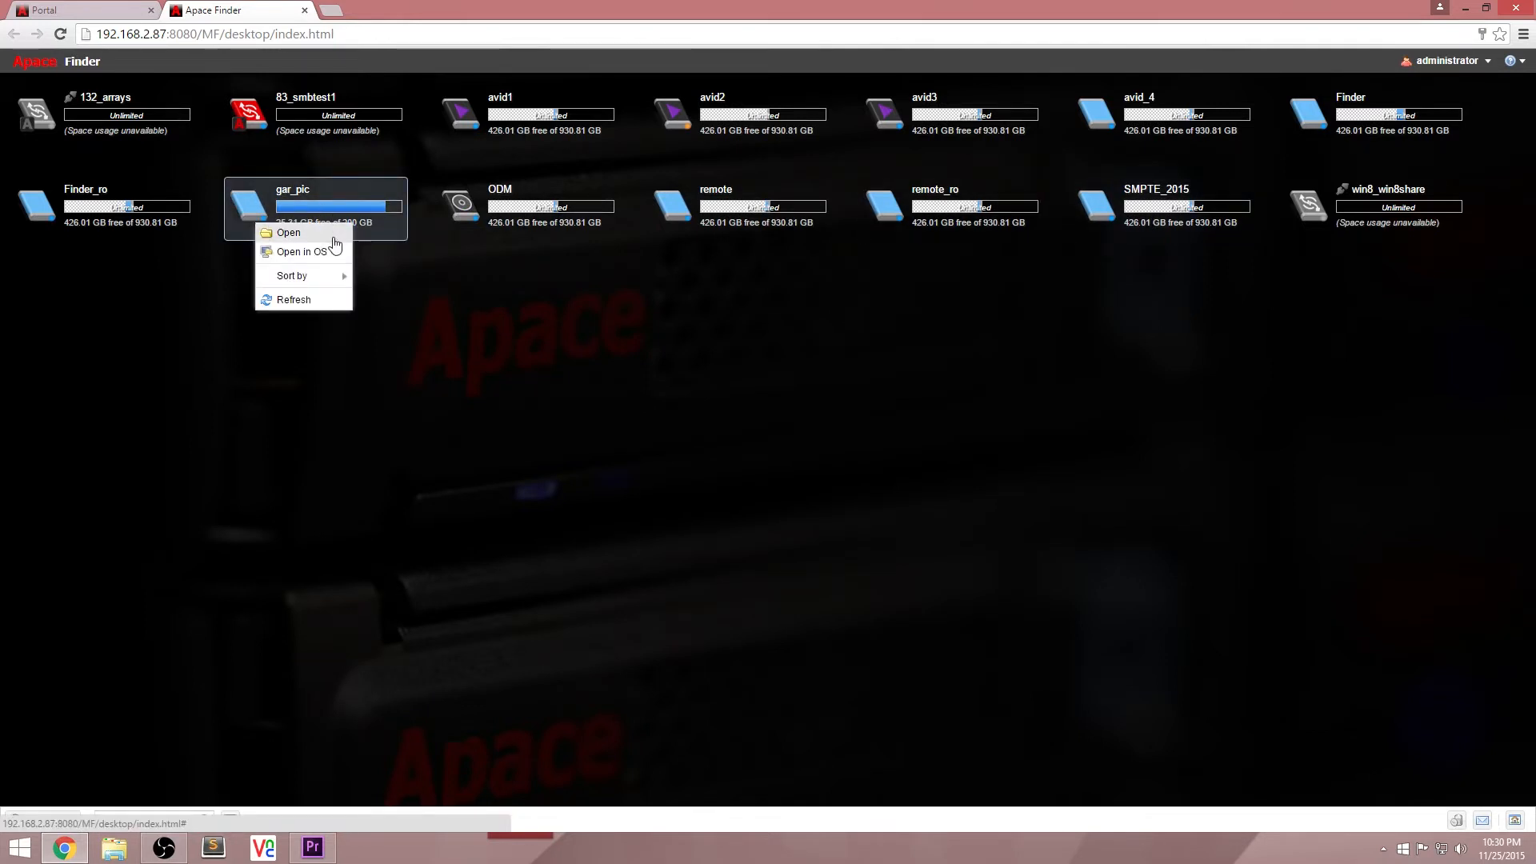
click(333, 236)
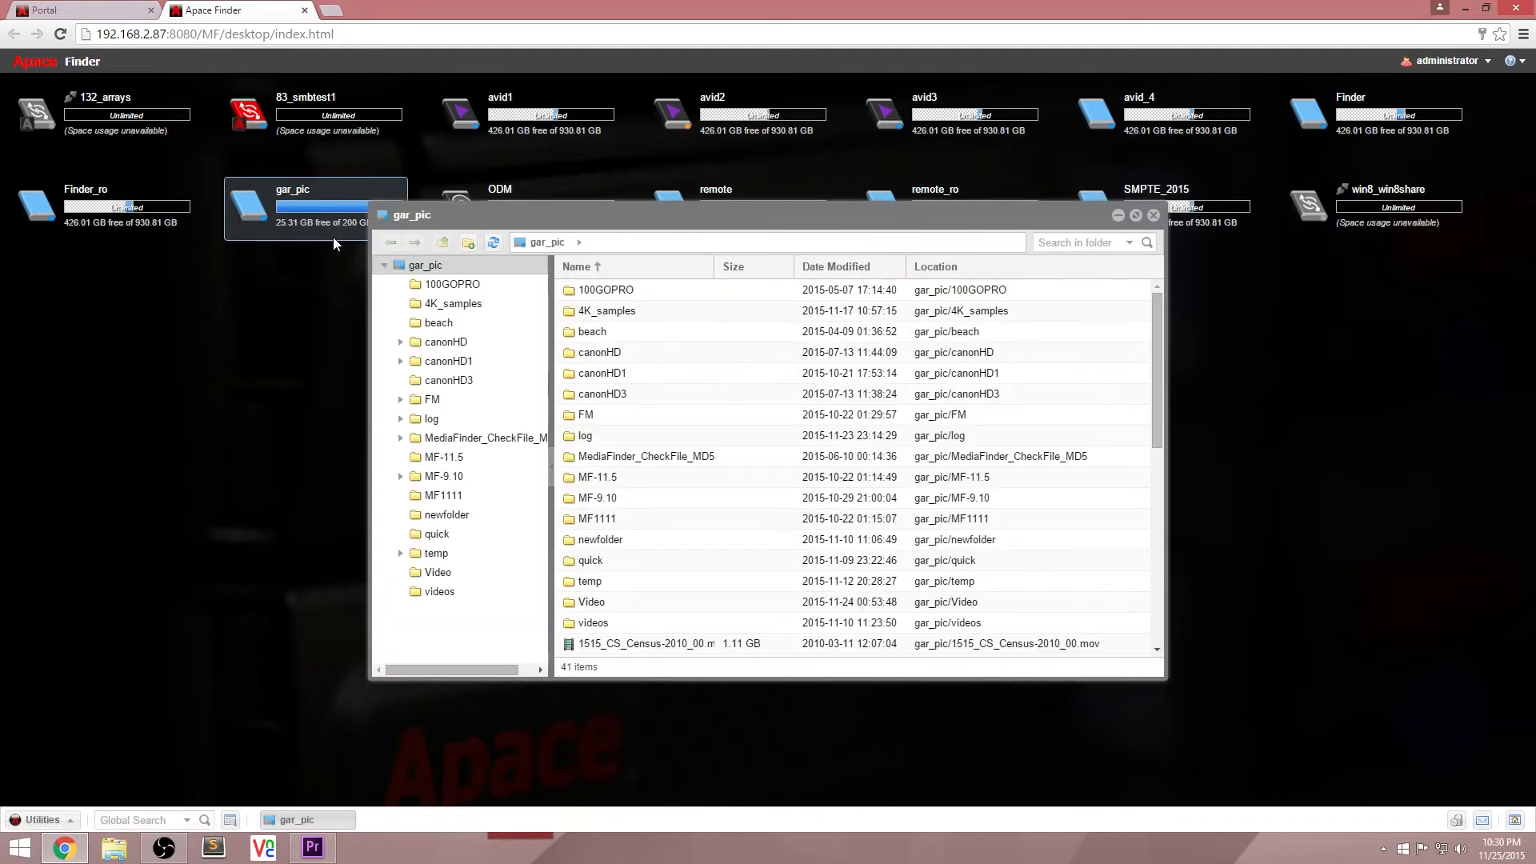
right_click(255, 218)
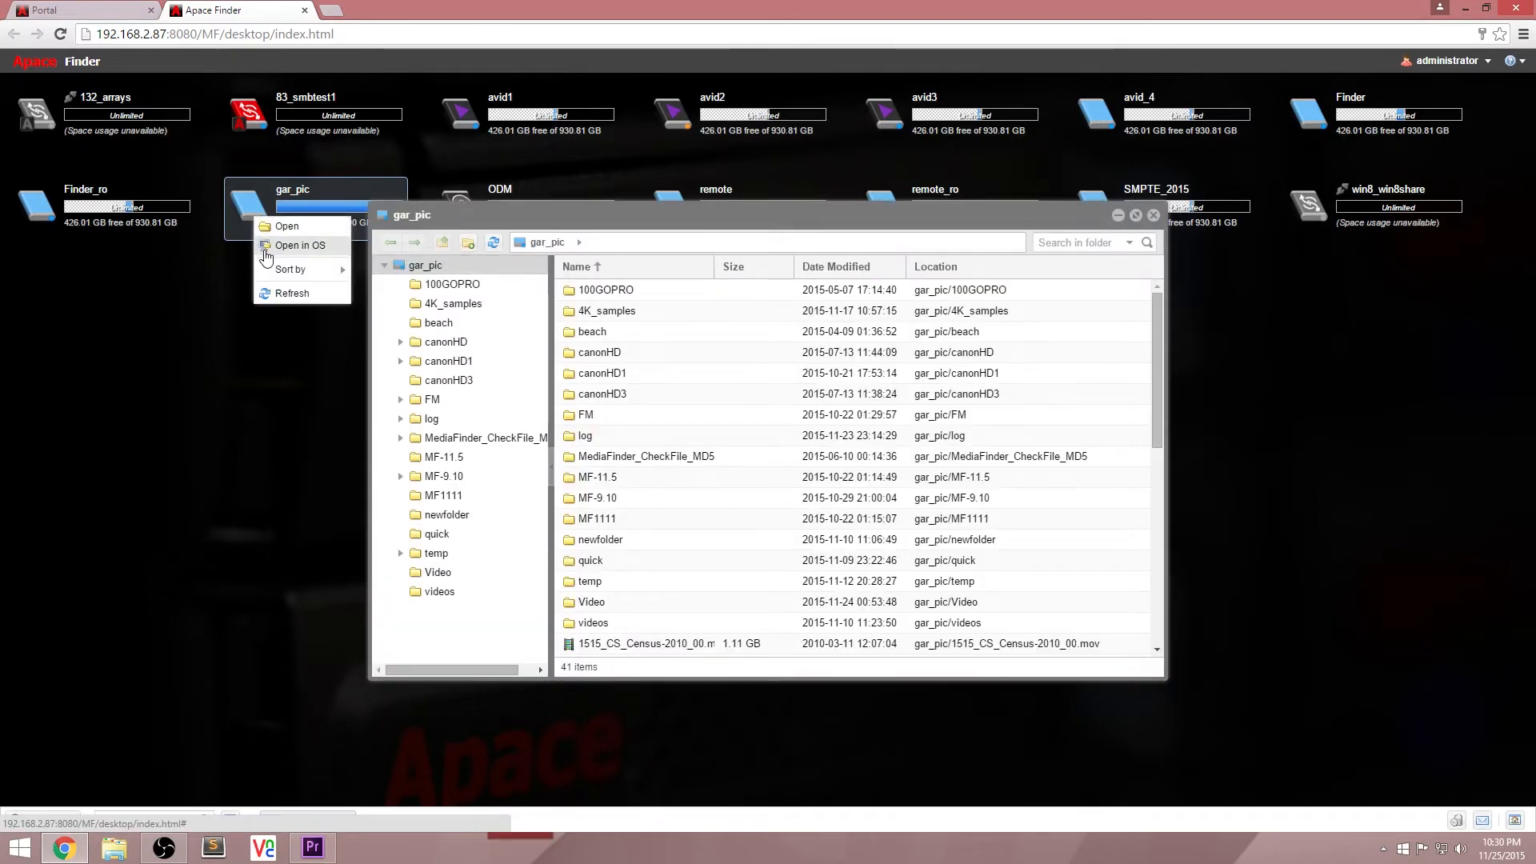
click(266, 248)
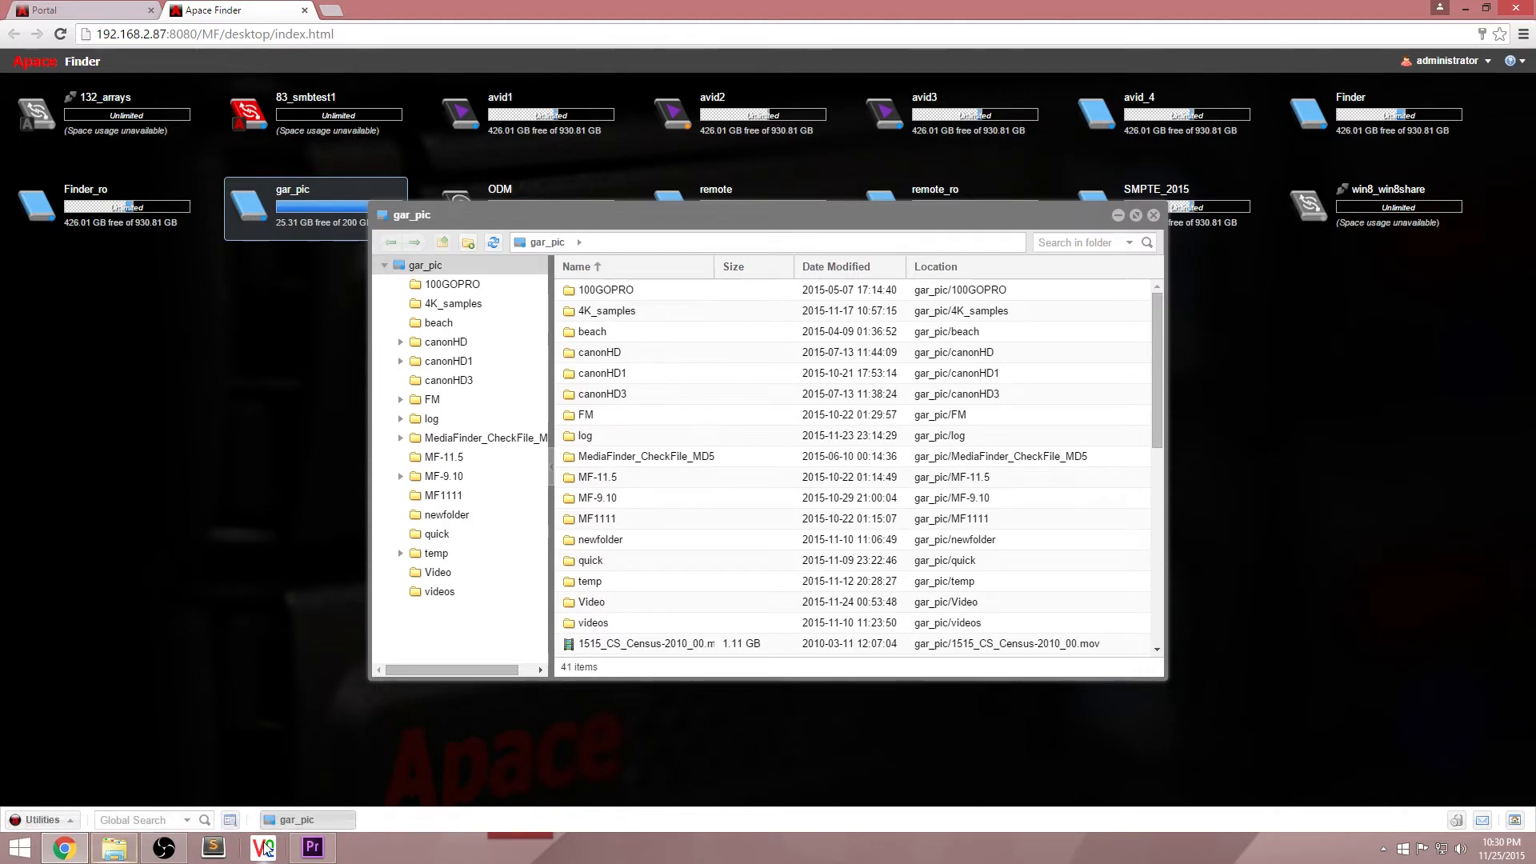
Step: Switch to Adobe Premiere Pro and import C0070.MP4 and C0071.MP4 from the gar_pic folder into the Untitled project
click(311, 848)
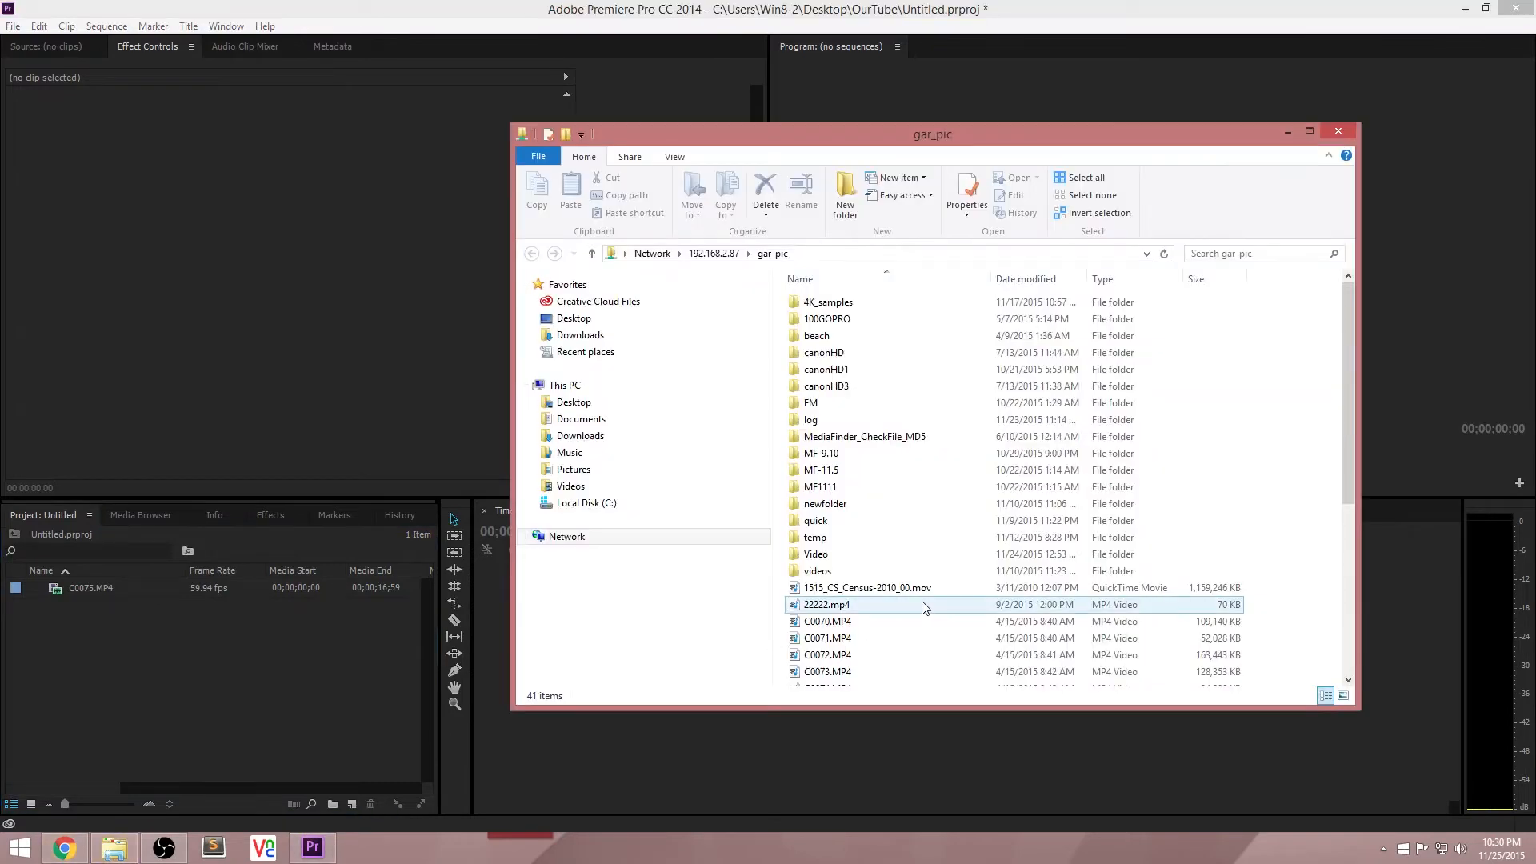
click(850, 624)
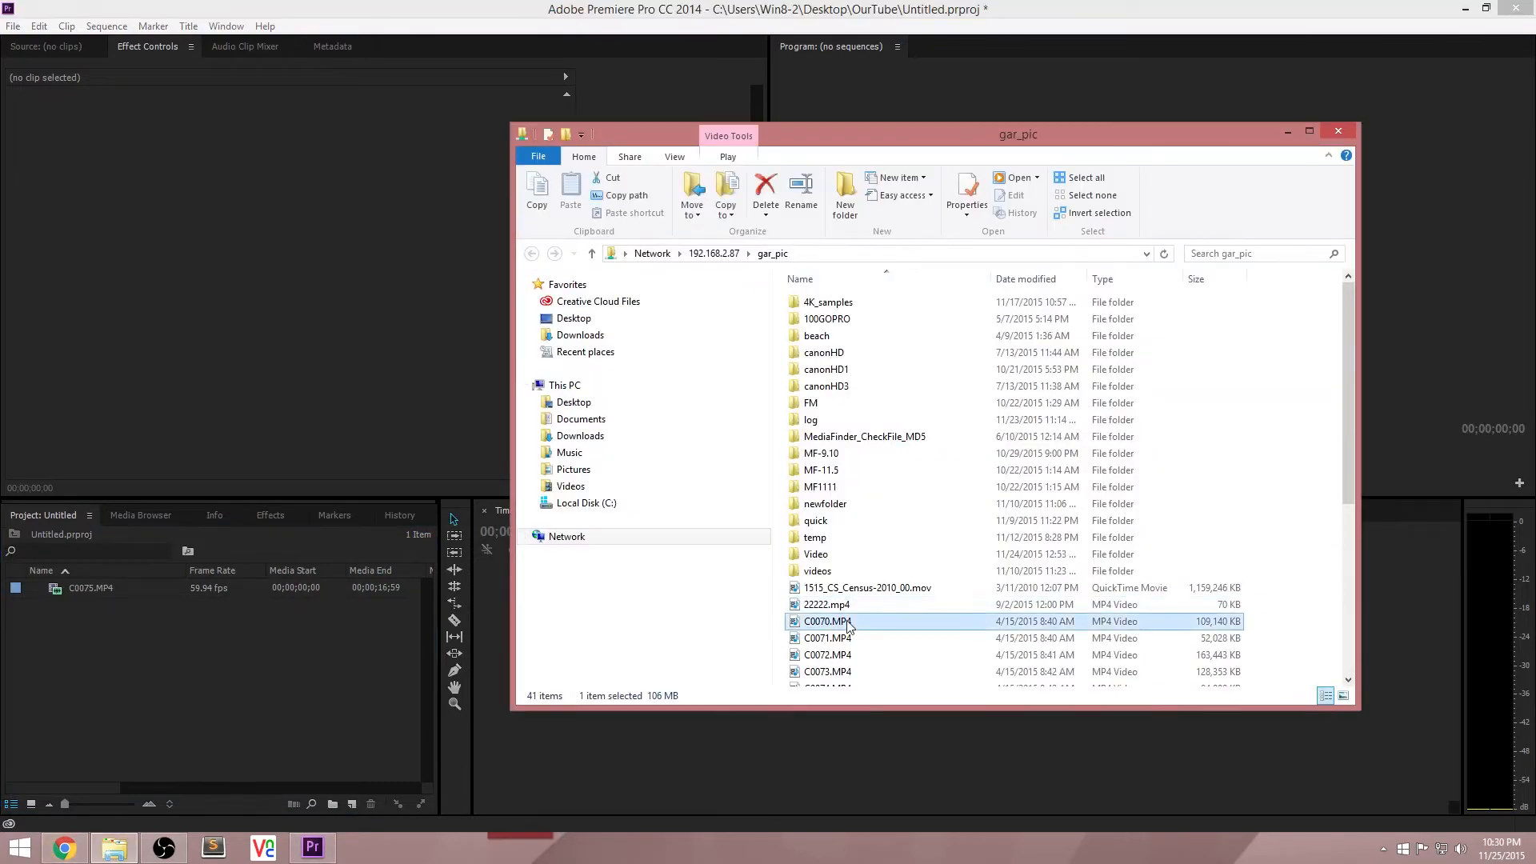
key(shift+Down)
drag(849, 628, 282, 643)
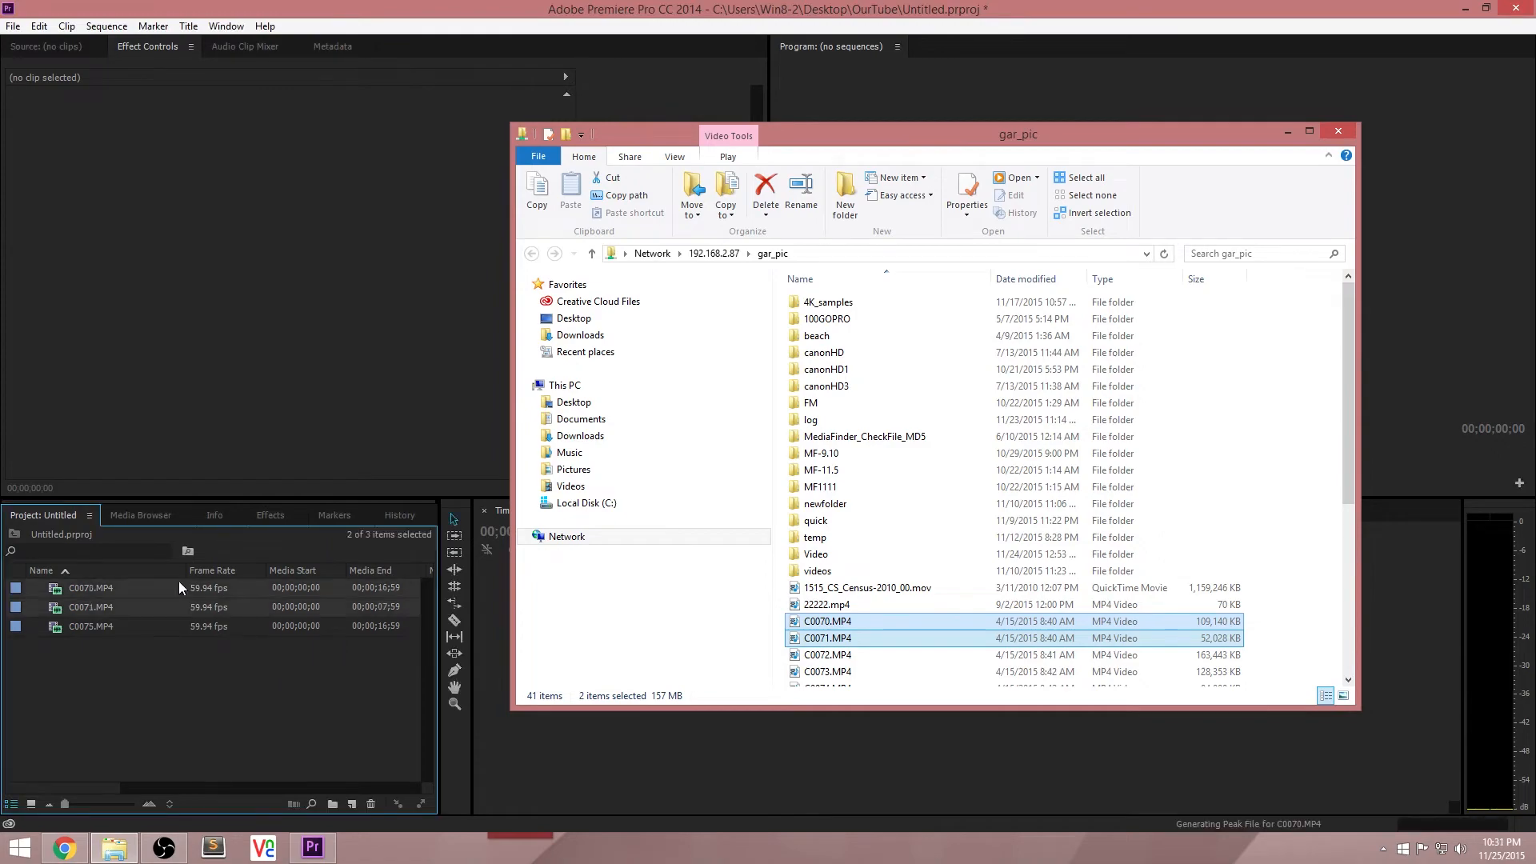
Step: Return to Apace Finder in Chrome, close the gar_pic window, and view the sorting options for workspaces
click(76, 854)
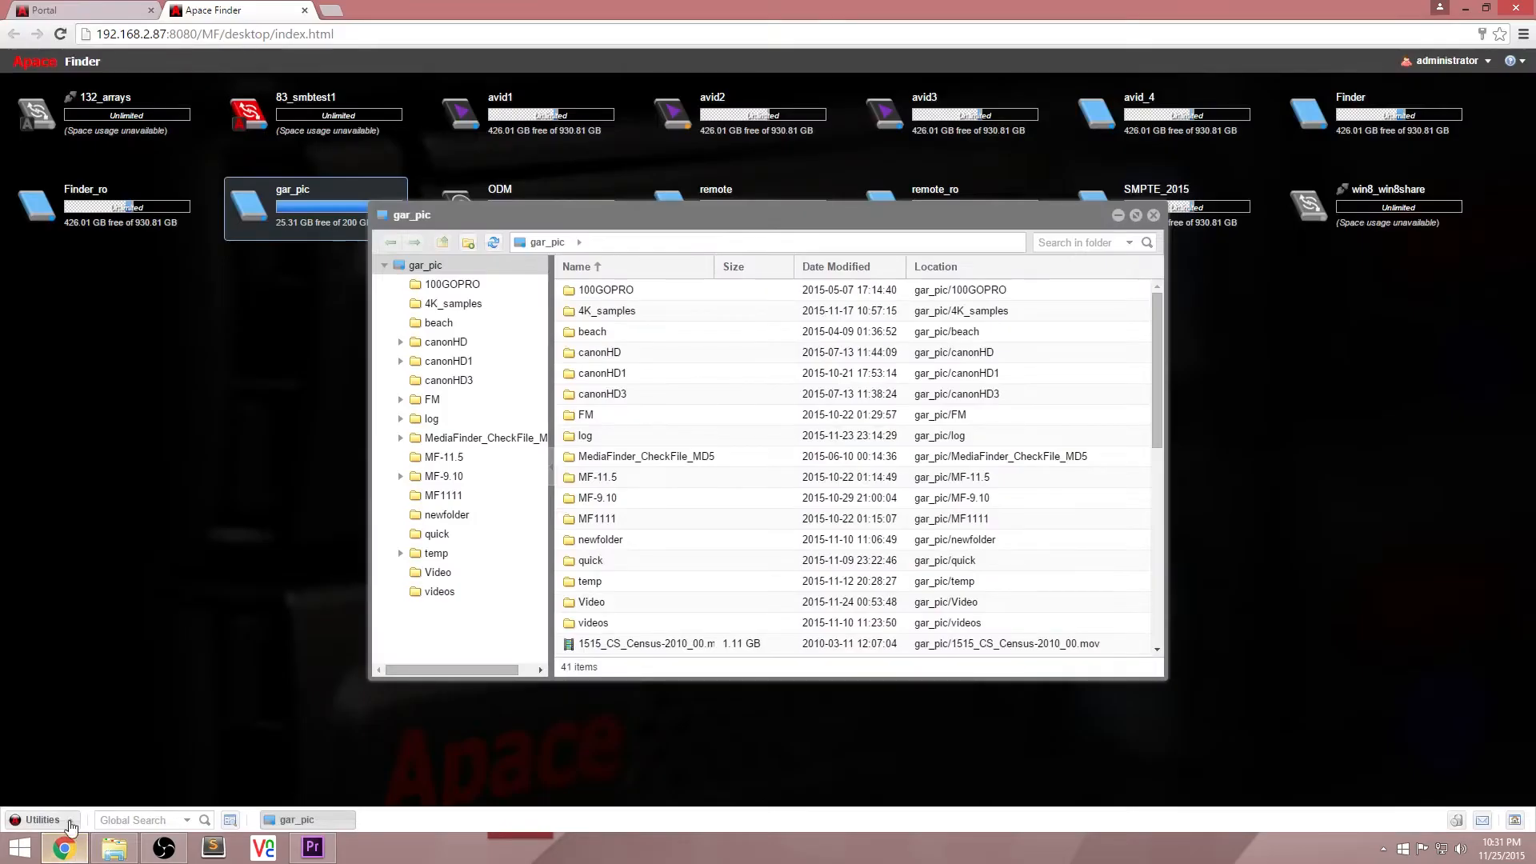
click(1153, 215)
right_click(257, 229)
mouse_move(320, 281)
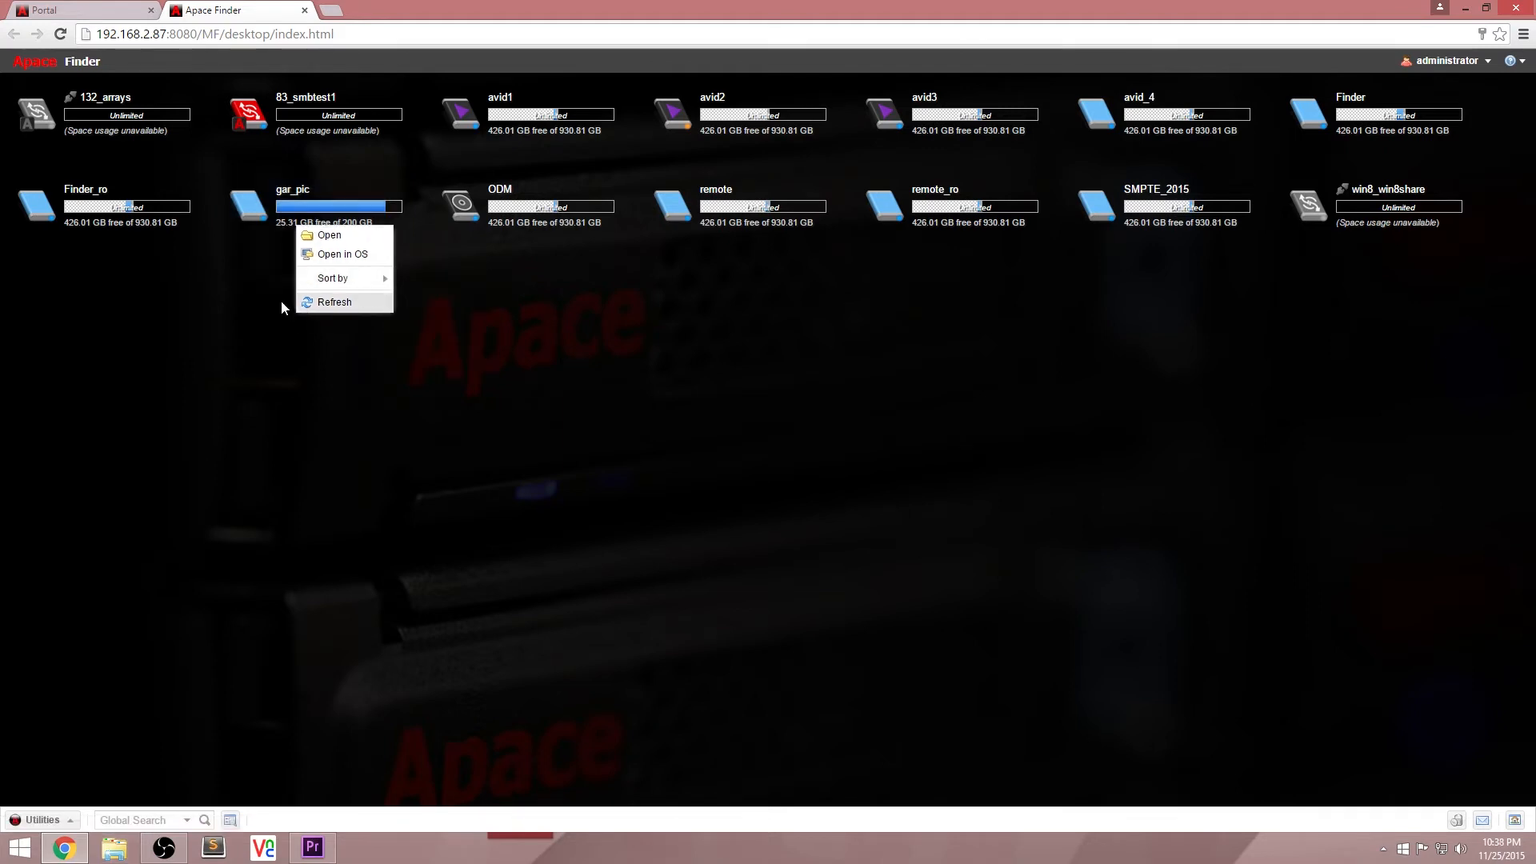
click(236, 292)
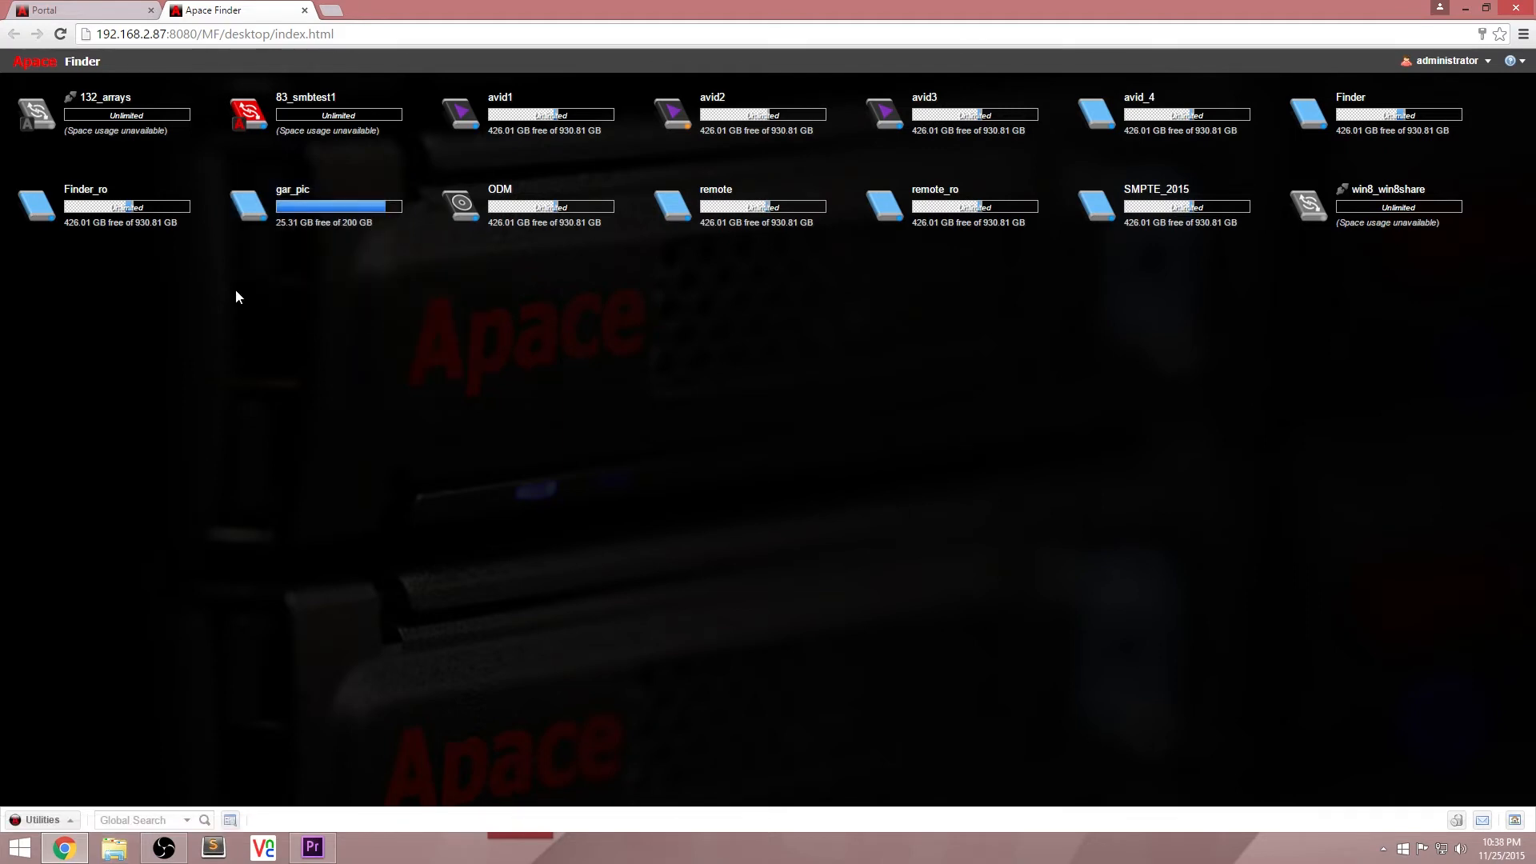
Step: Open the gar_pic workspace and search within it for "beach"
double_click(290, 200)
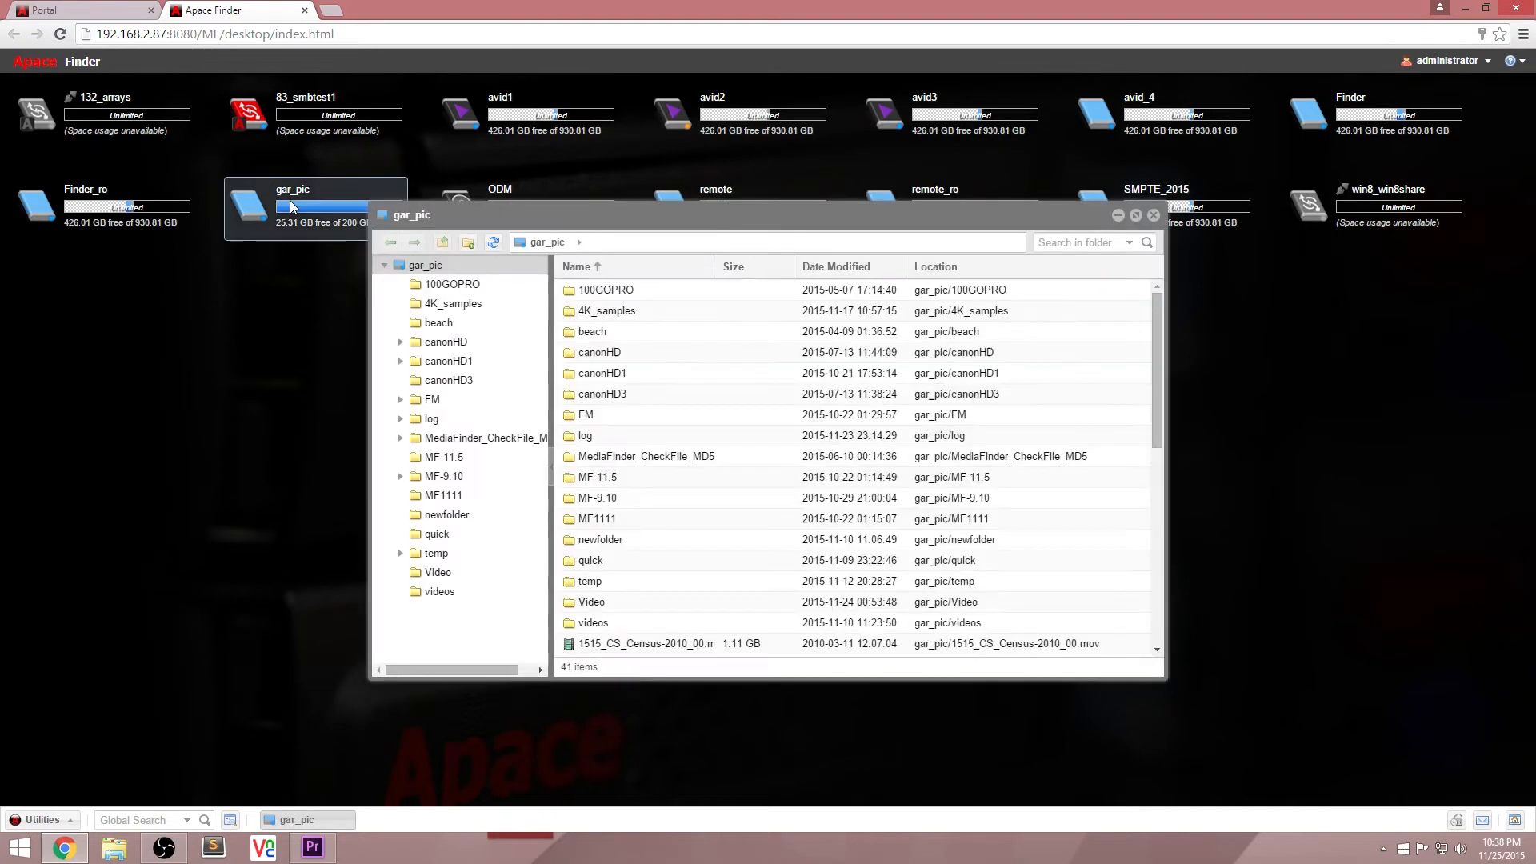
click(1088, 240)
text(beach)
key(Return)
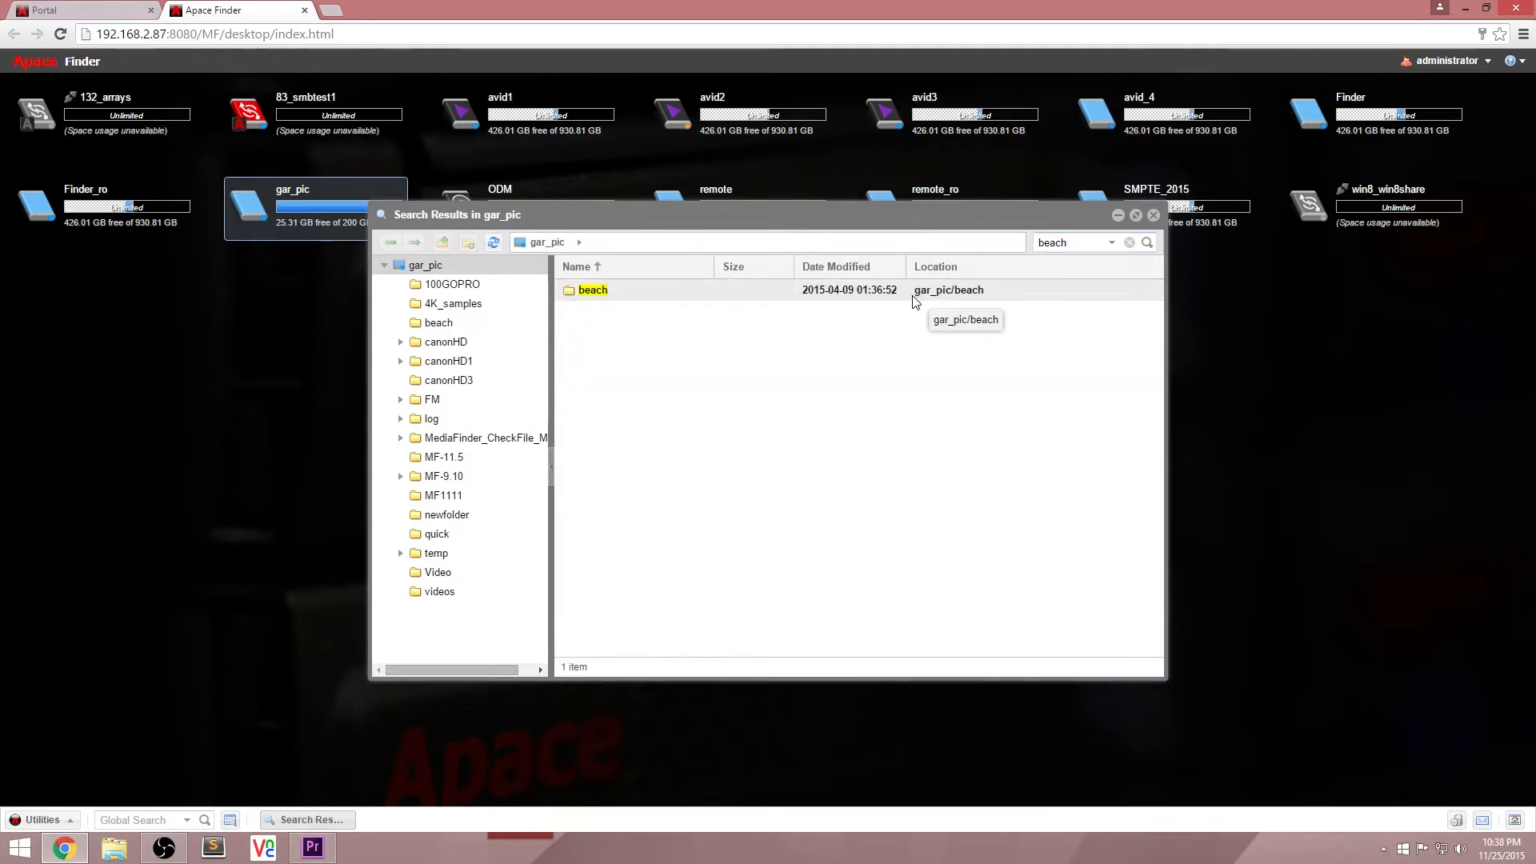
Step: View the beach folder in a new Finder window and in the operating system's file browser, closing each one
right_click(616, 298)
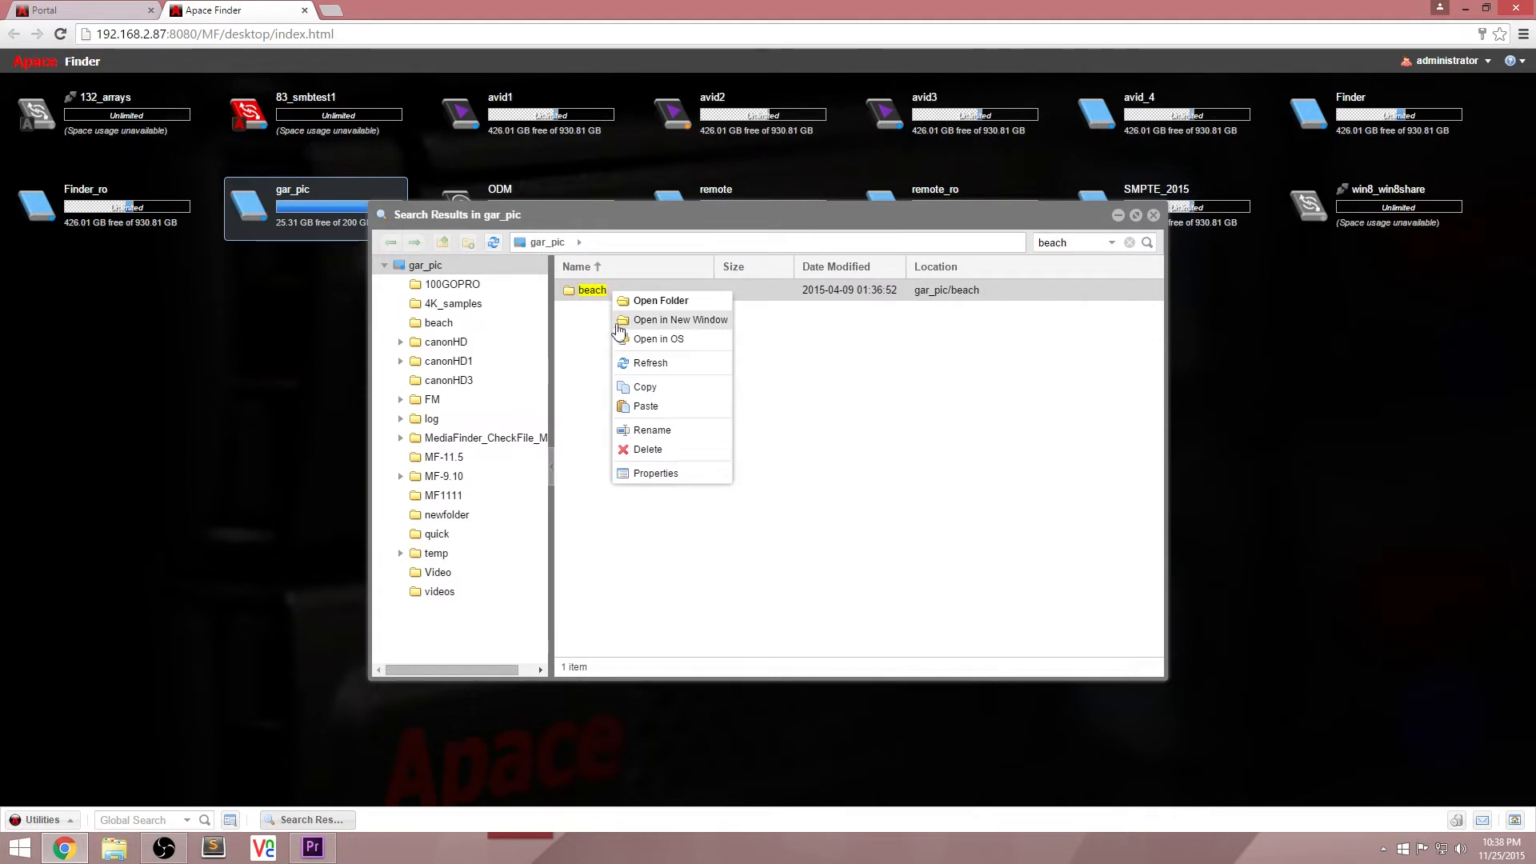
click(701, 323)
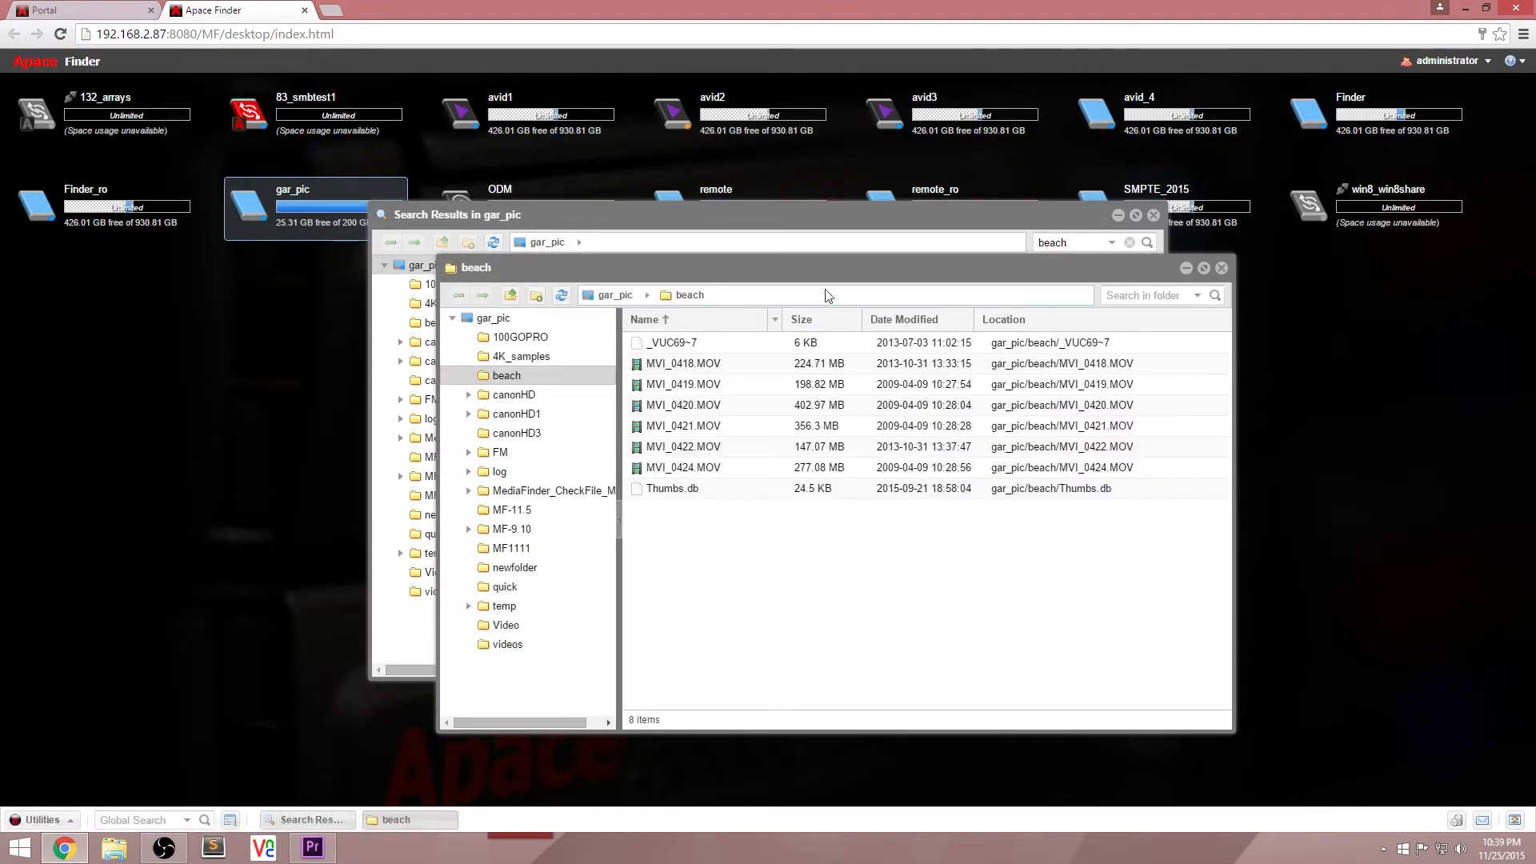
click(1222, 270)
right_click(592, 289)
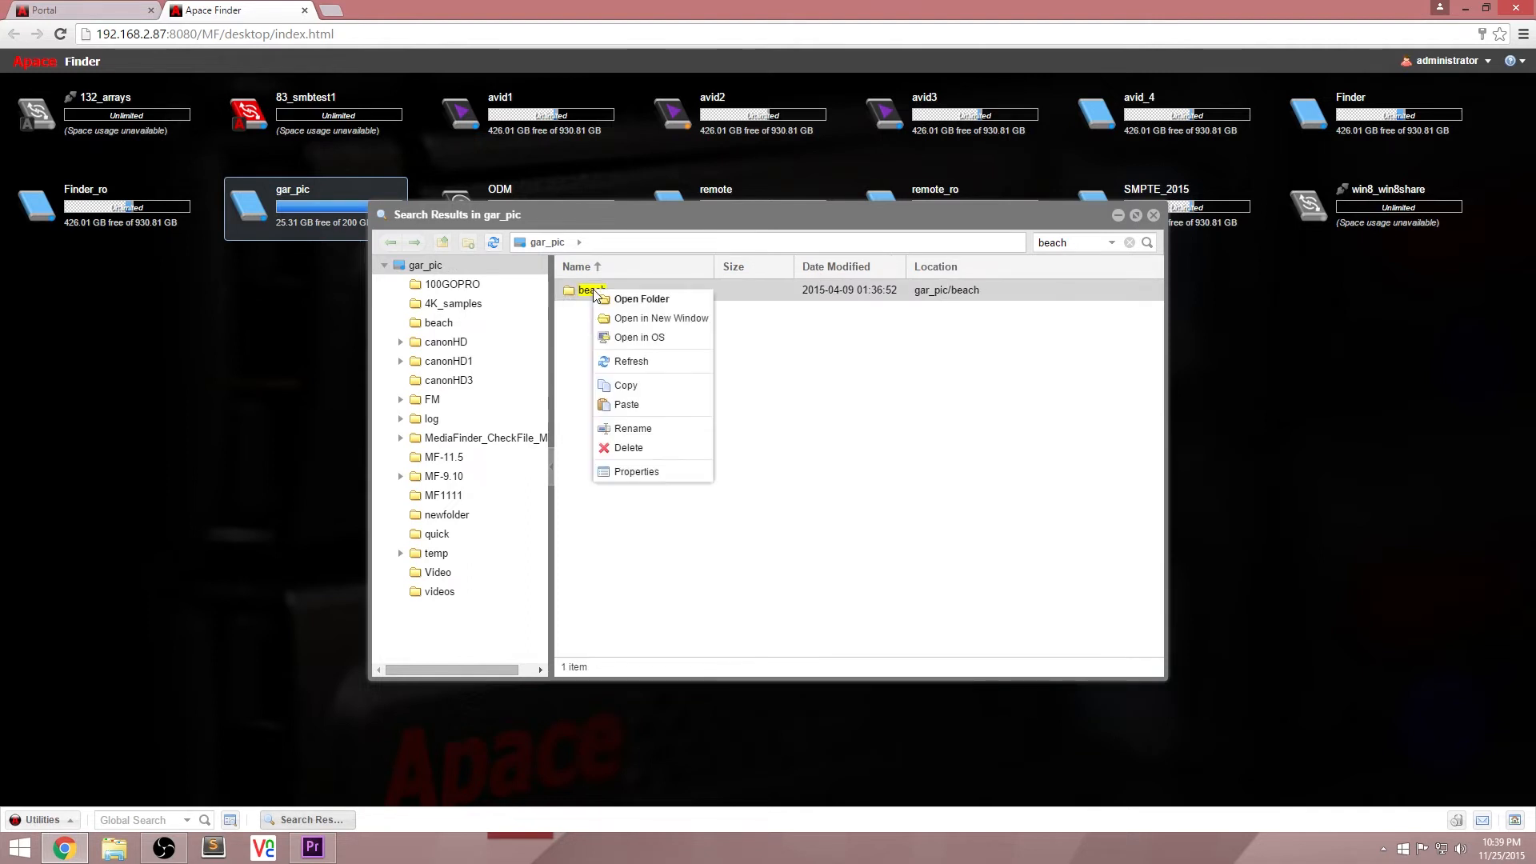
click(654, 336)
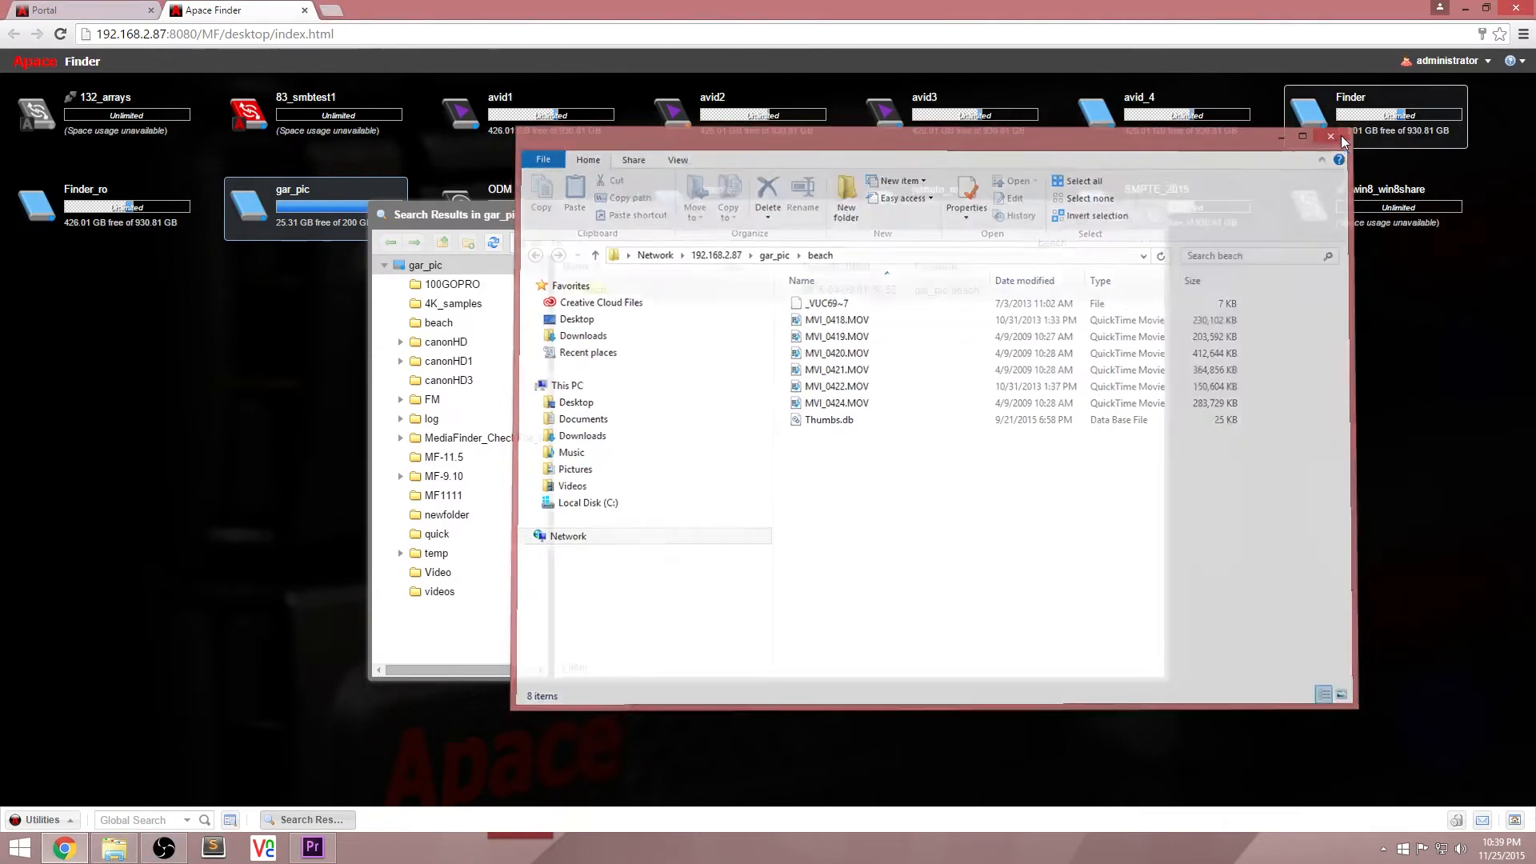
click(1339, 131)
Step: Refresh the beach folder in the search results and copy it
right_click(590, 292)
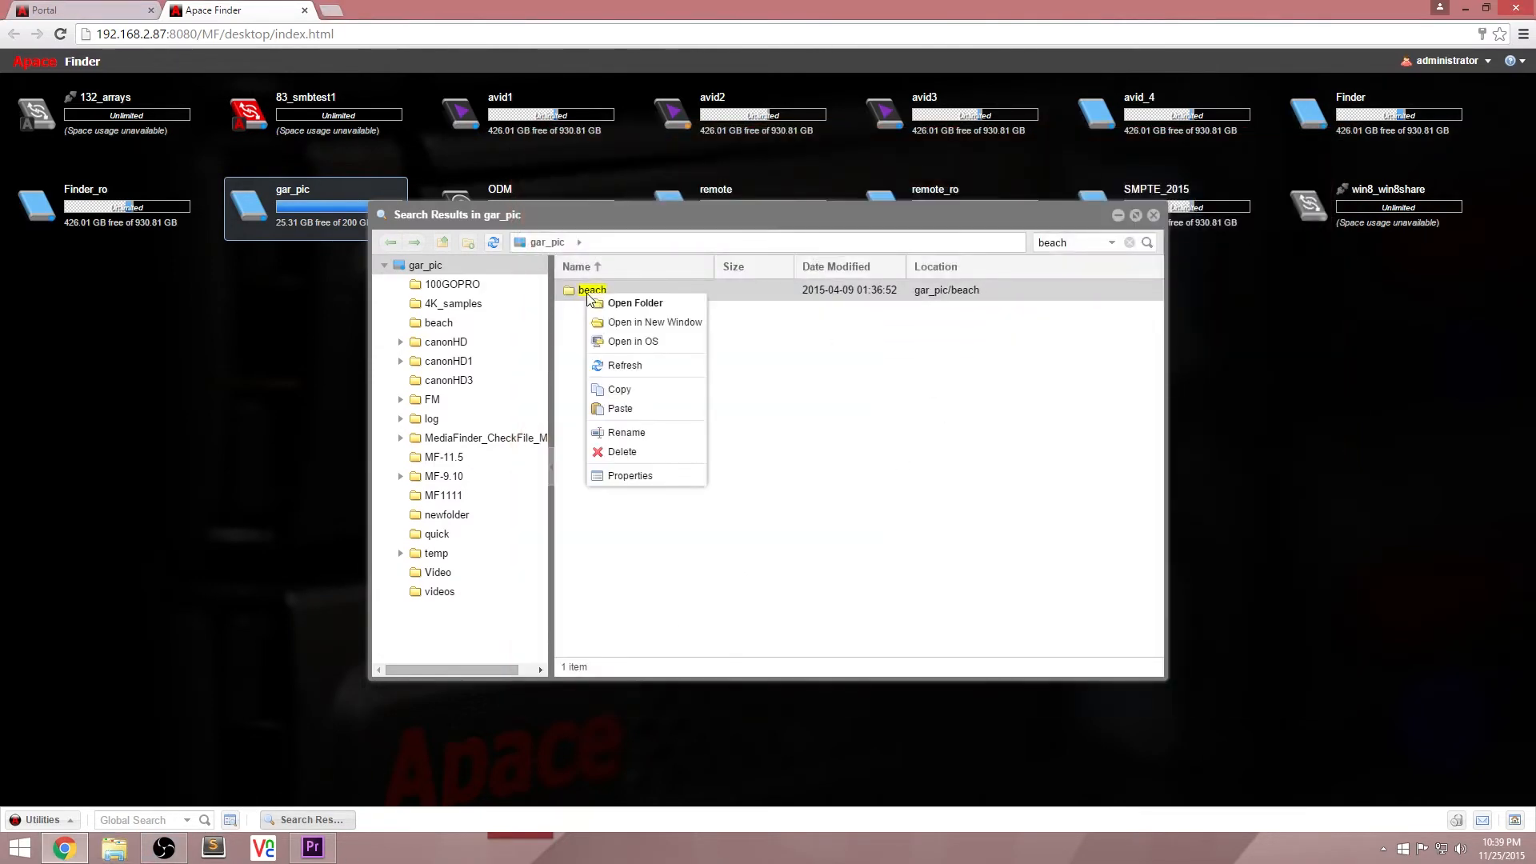
click(623, 370)
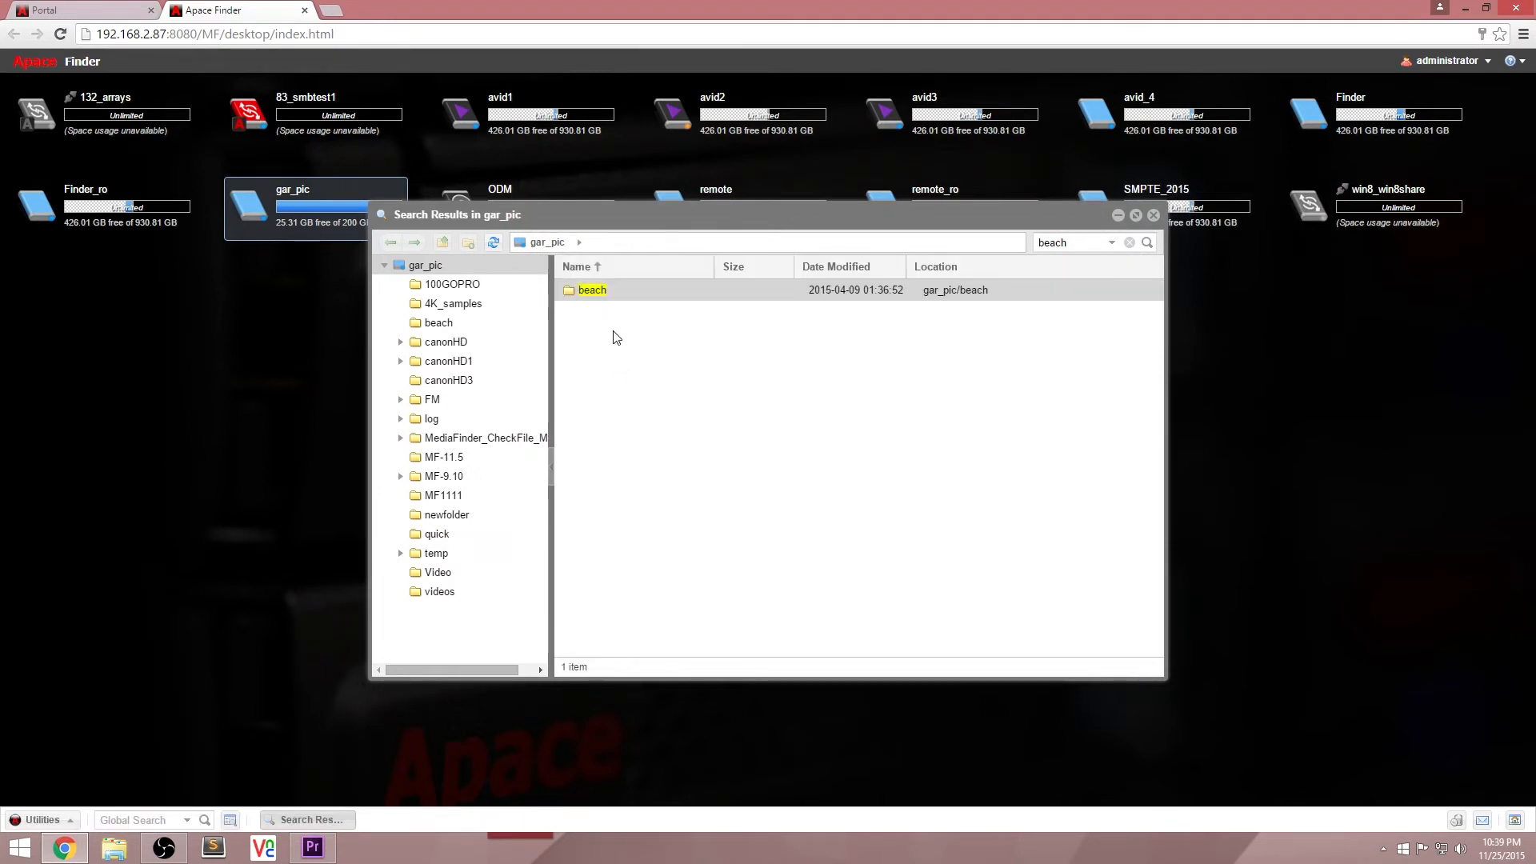
right_click(598, 296)
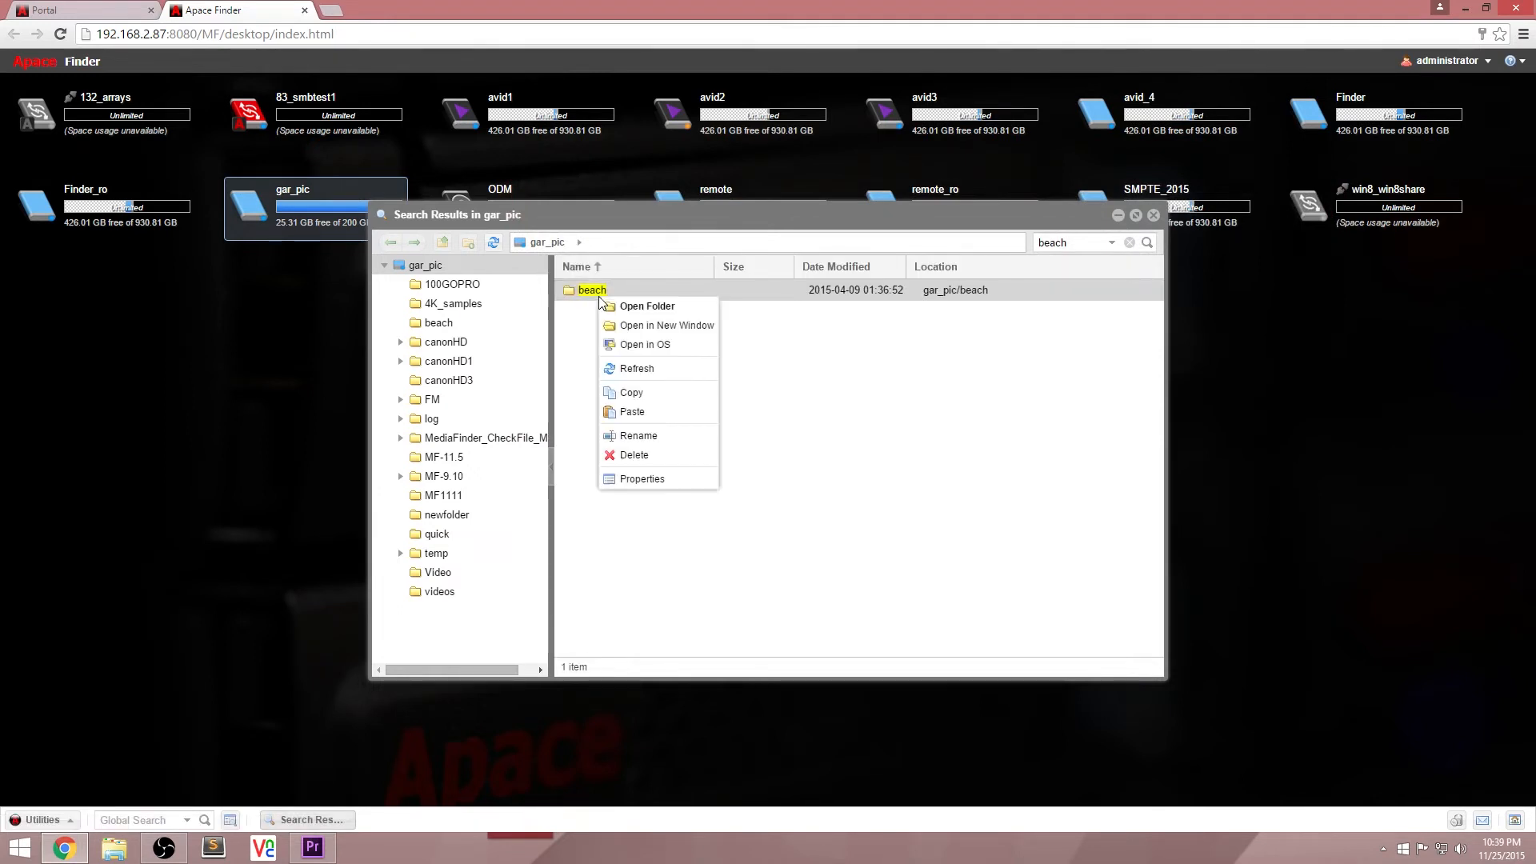
click(633, 395)
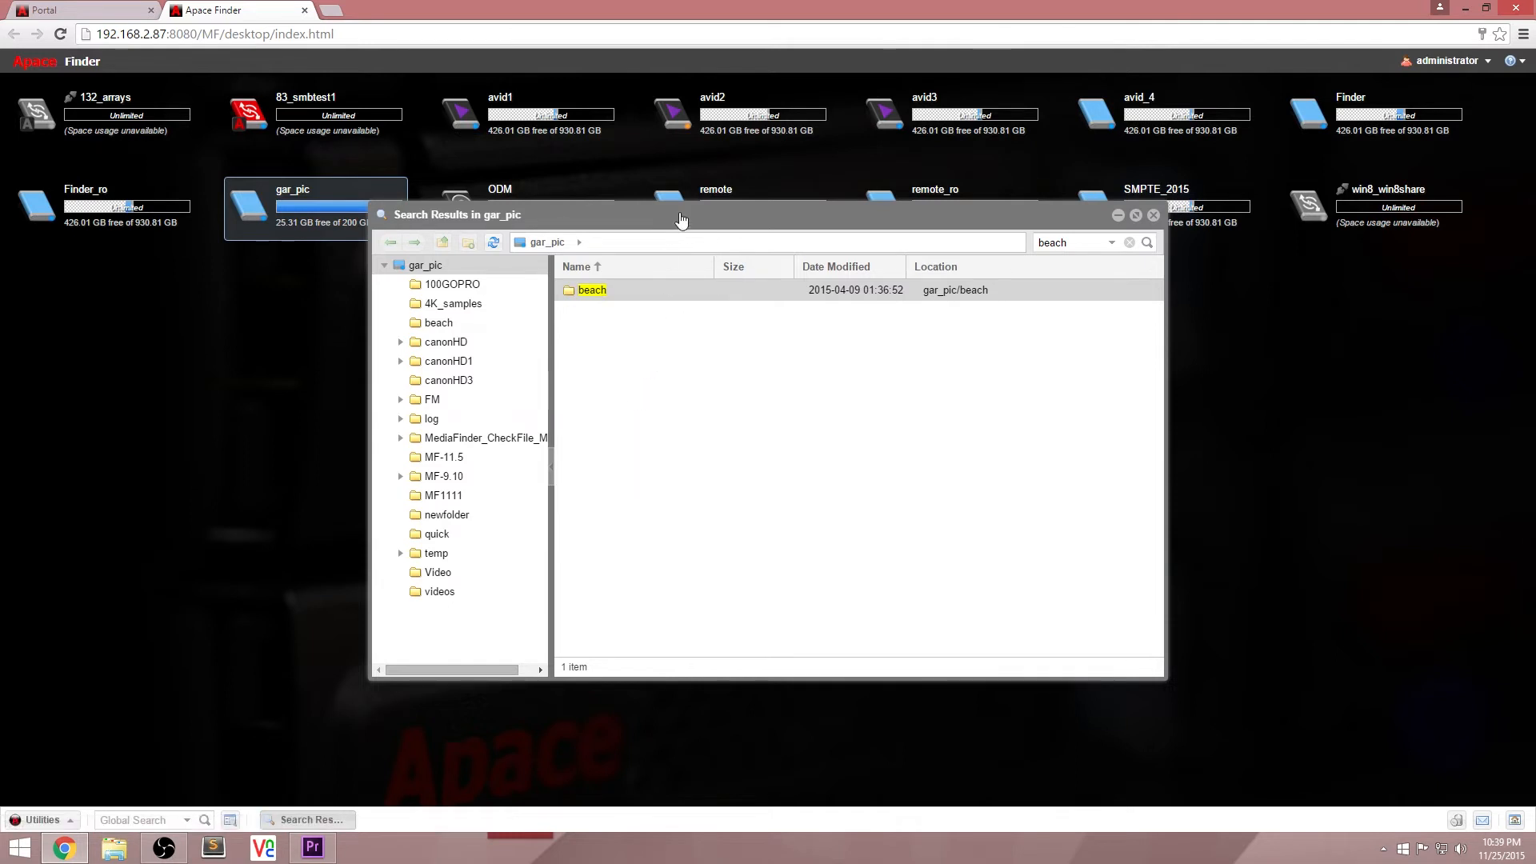
double_click(689, 127)
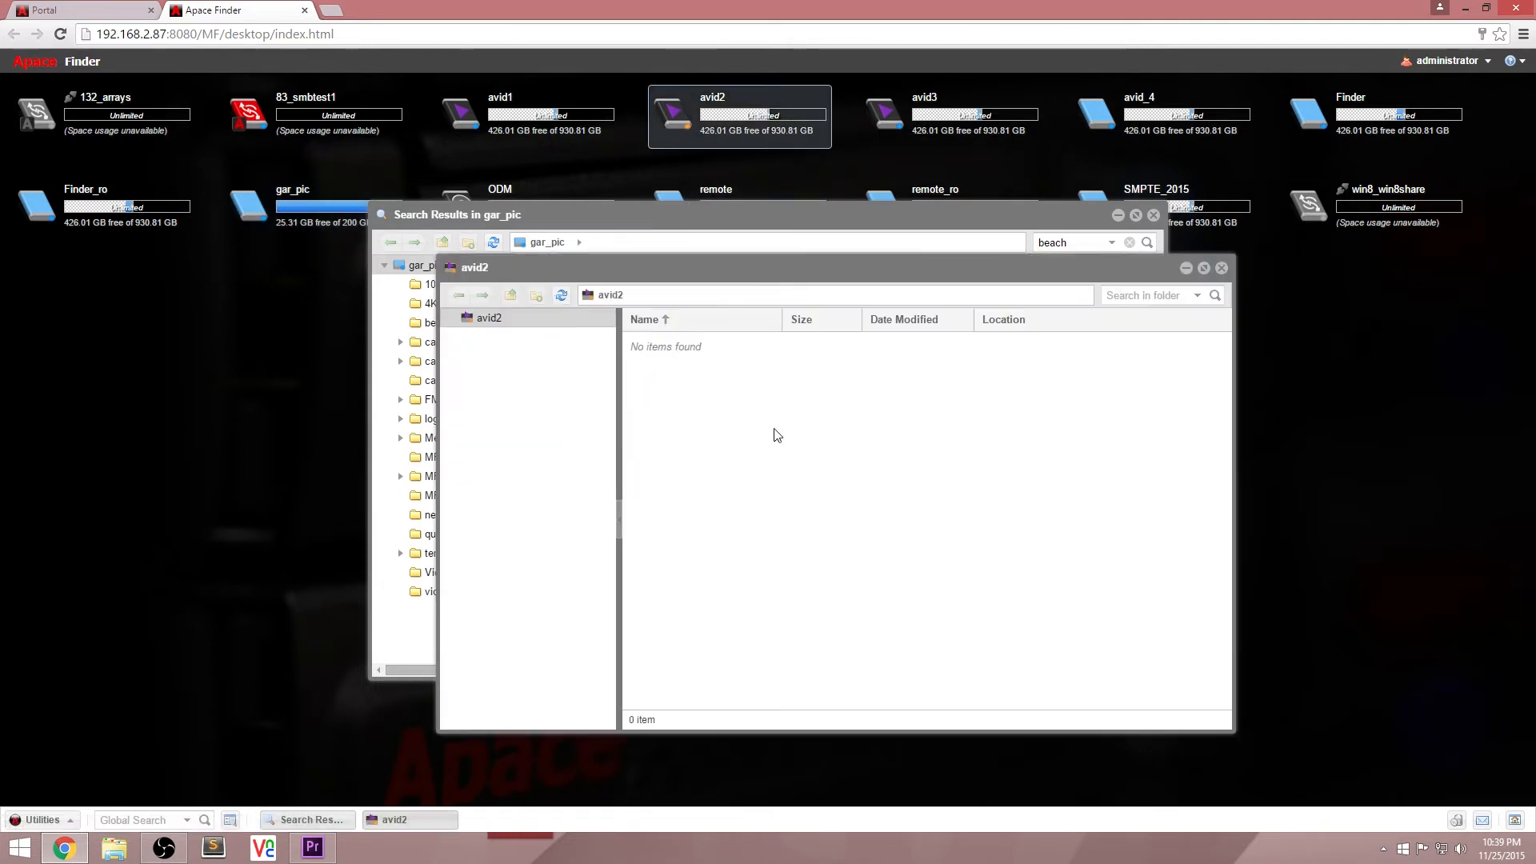
right_click(792, 381)
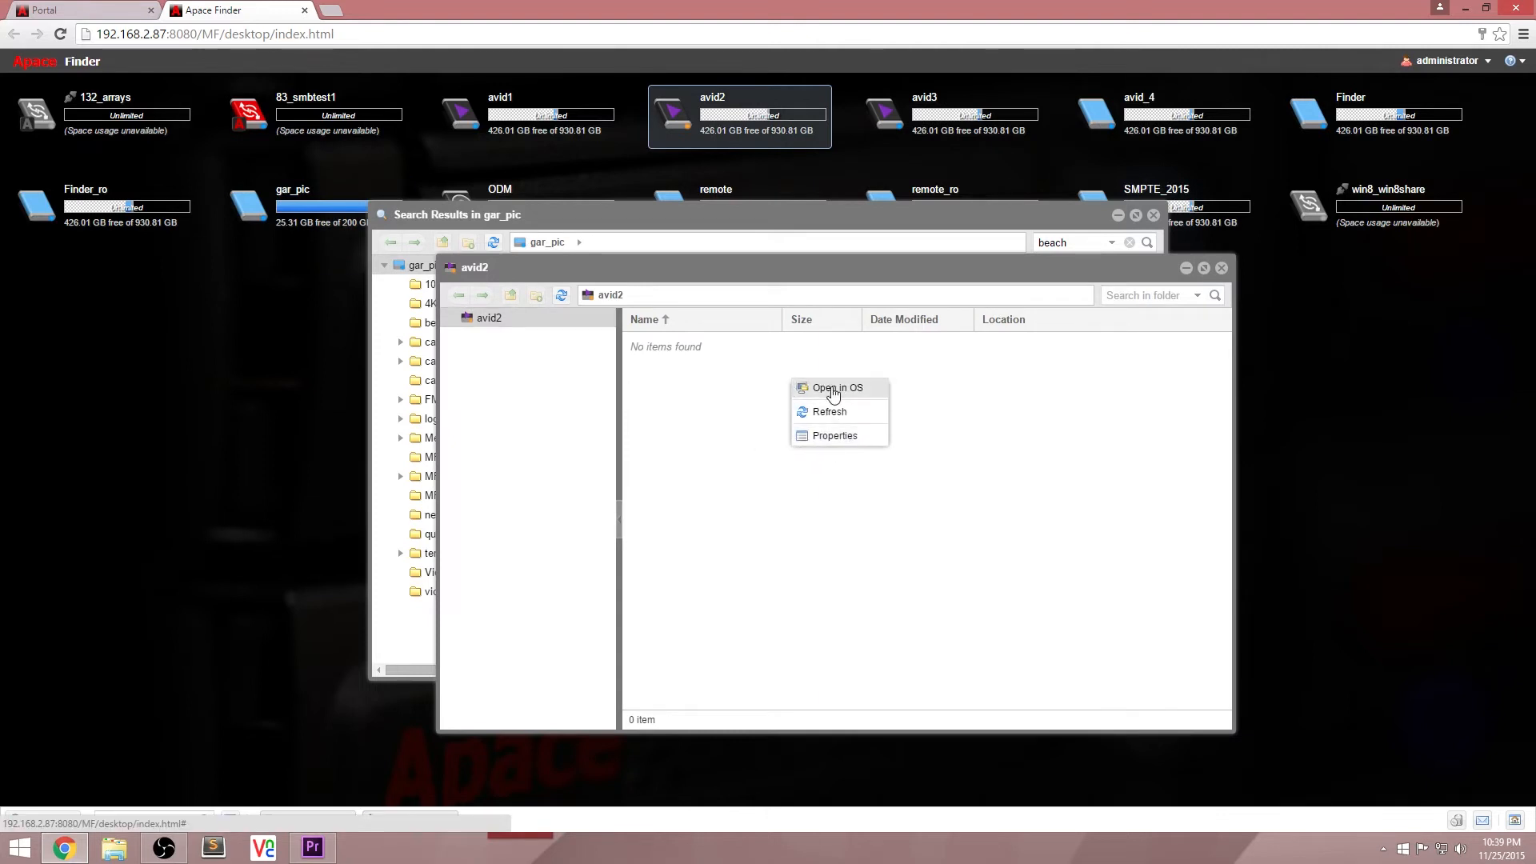
click(1222, 271)
Step: Open the SMPTE_2015 workspace, view the options for its empty area including Paste, and close the window
double_click(1189, 188)
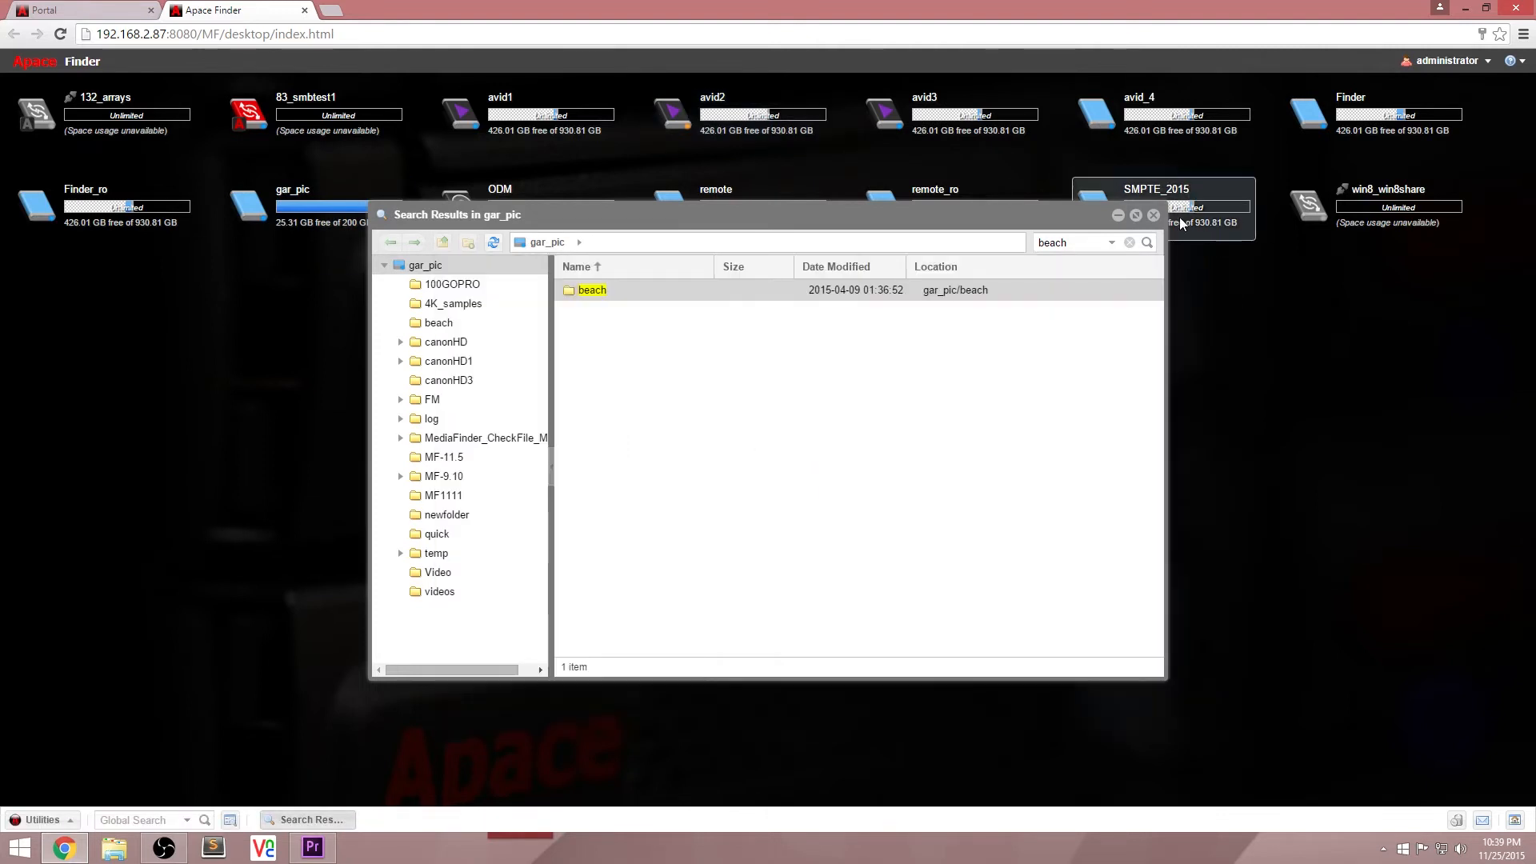
right_click(984, 579)
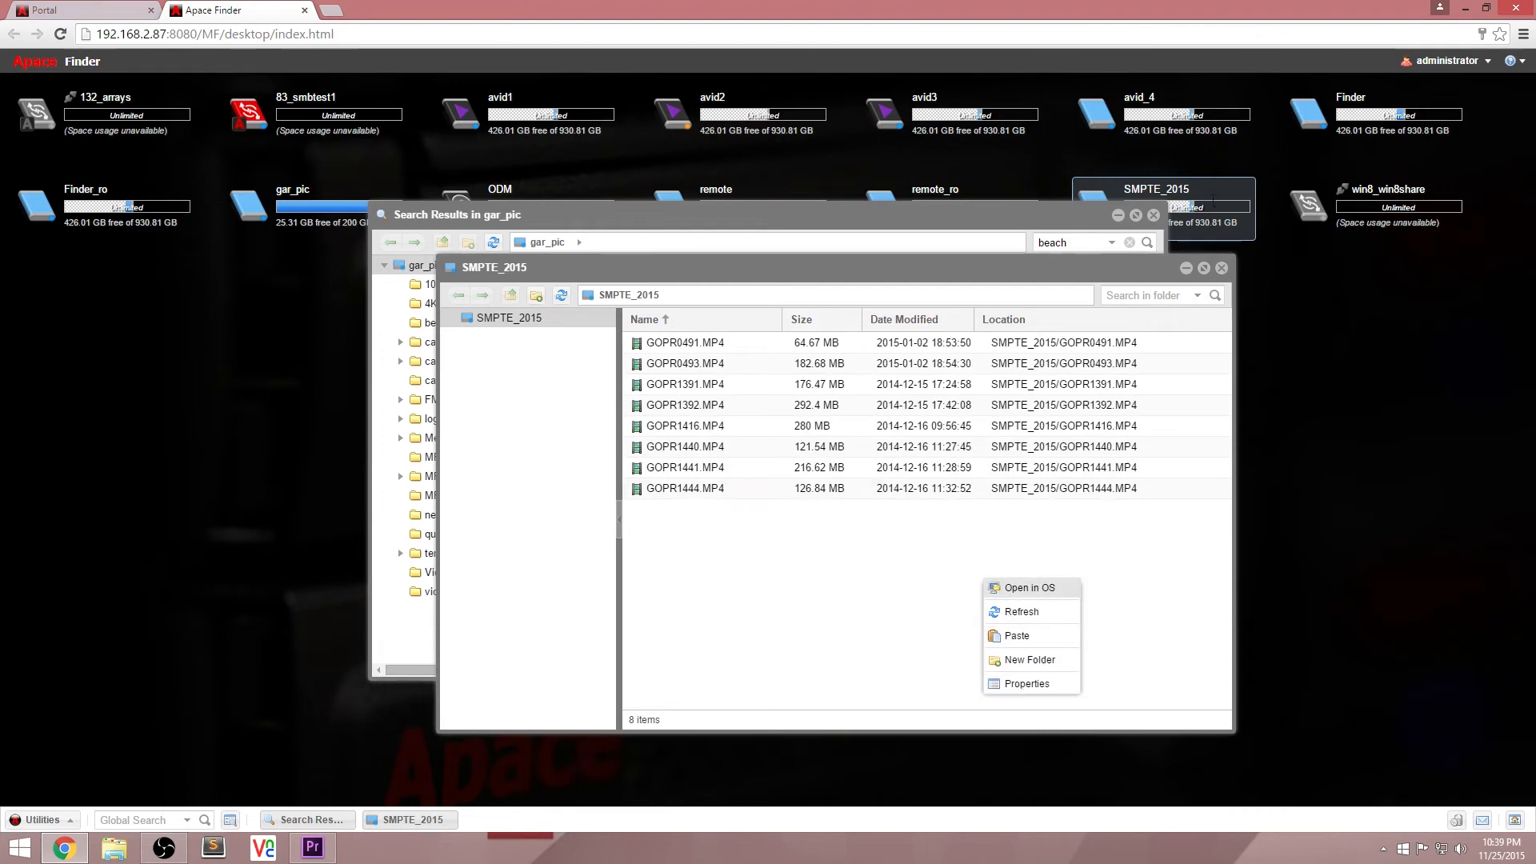
click(1222, 269)
Step: Rename the beach folder in the gar_pic search results as beach2
right_click(629, 286)
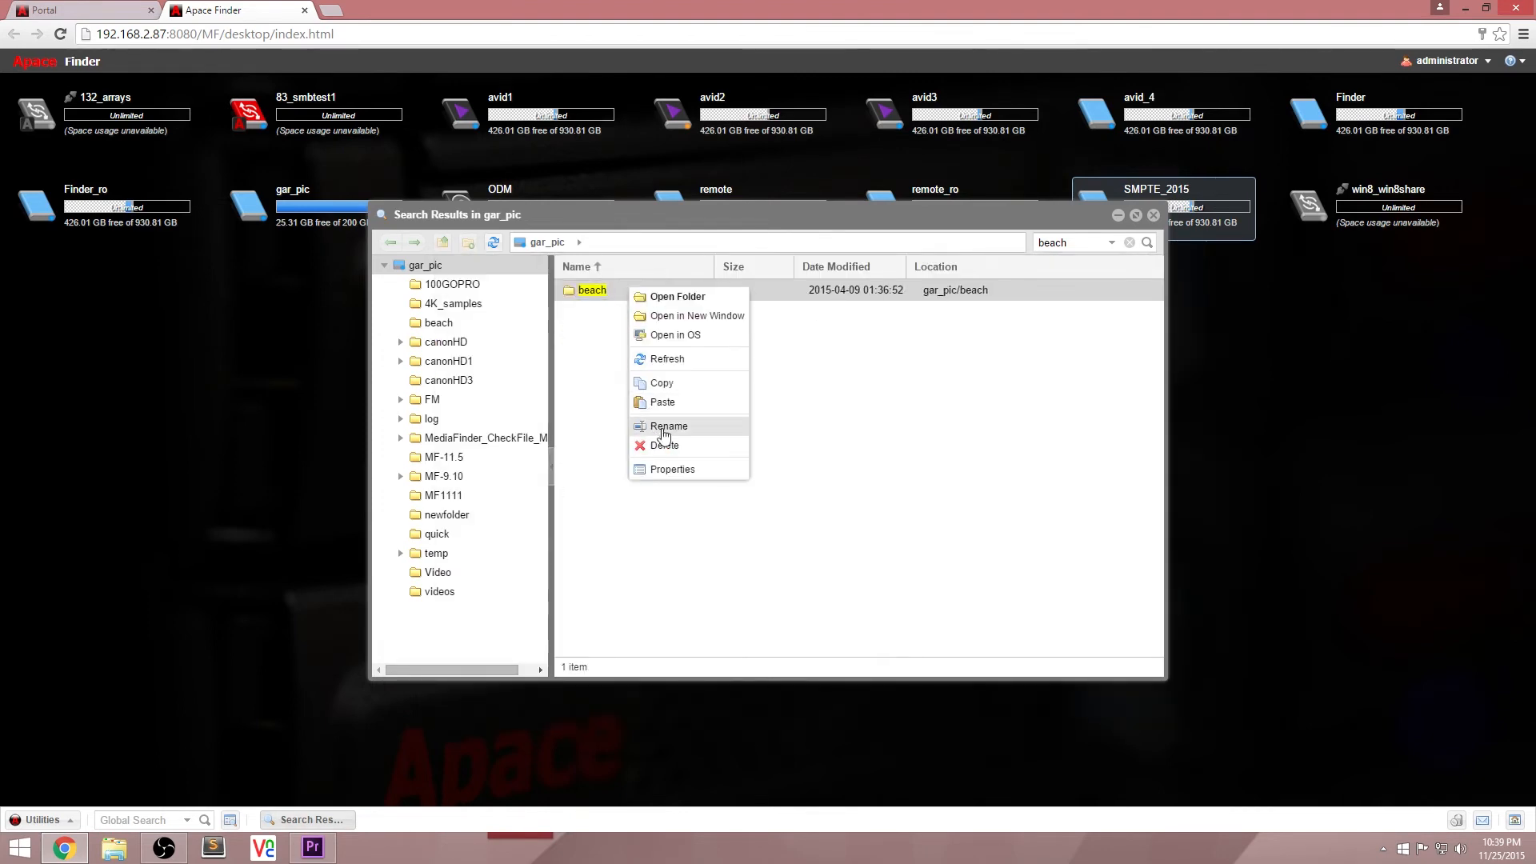
click(661, 424)
key(End)
text(2)
key(Return)
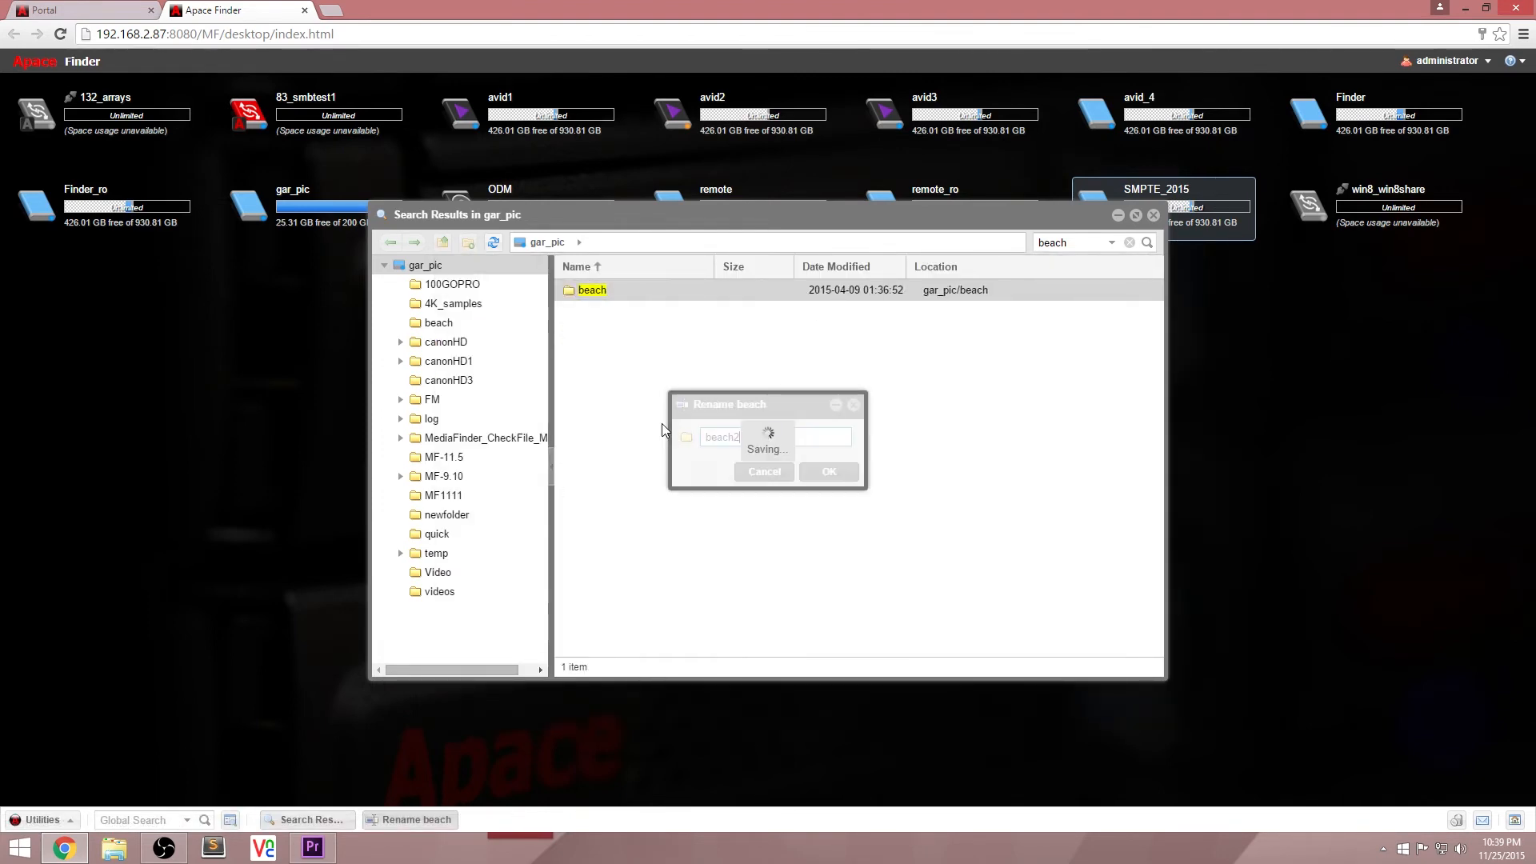
Step: Show the contents of the beach2 folder and view the available options for MVI_0422.MOV
click(479, 326)
right_click(584, 398)
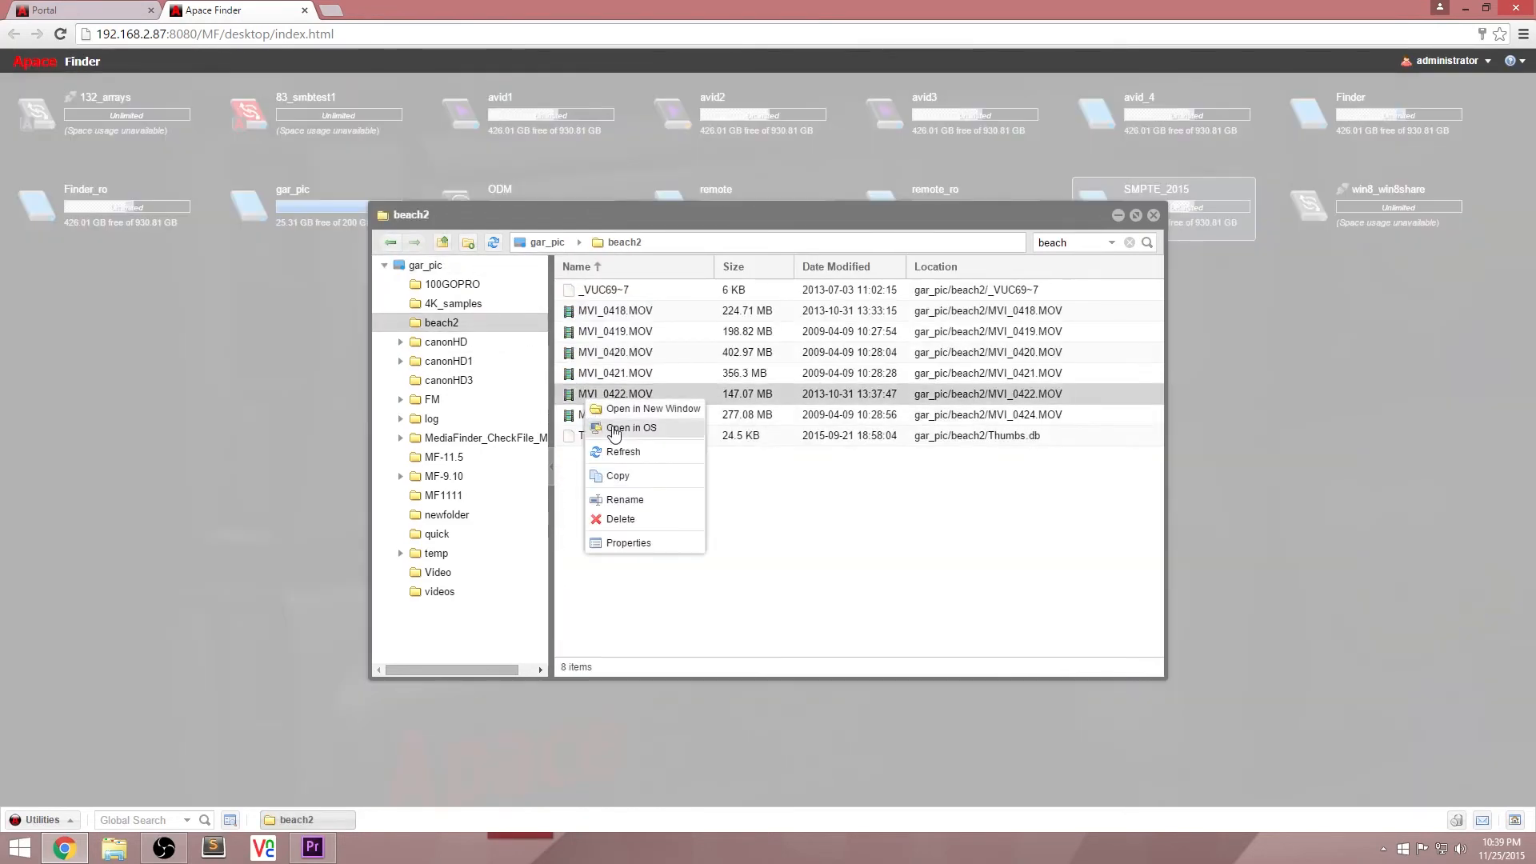
click(1408, 676)
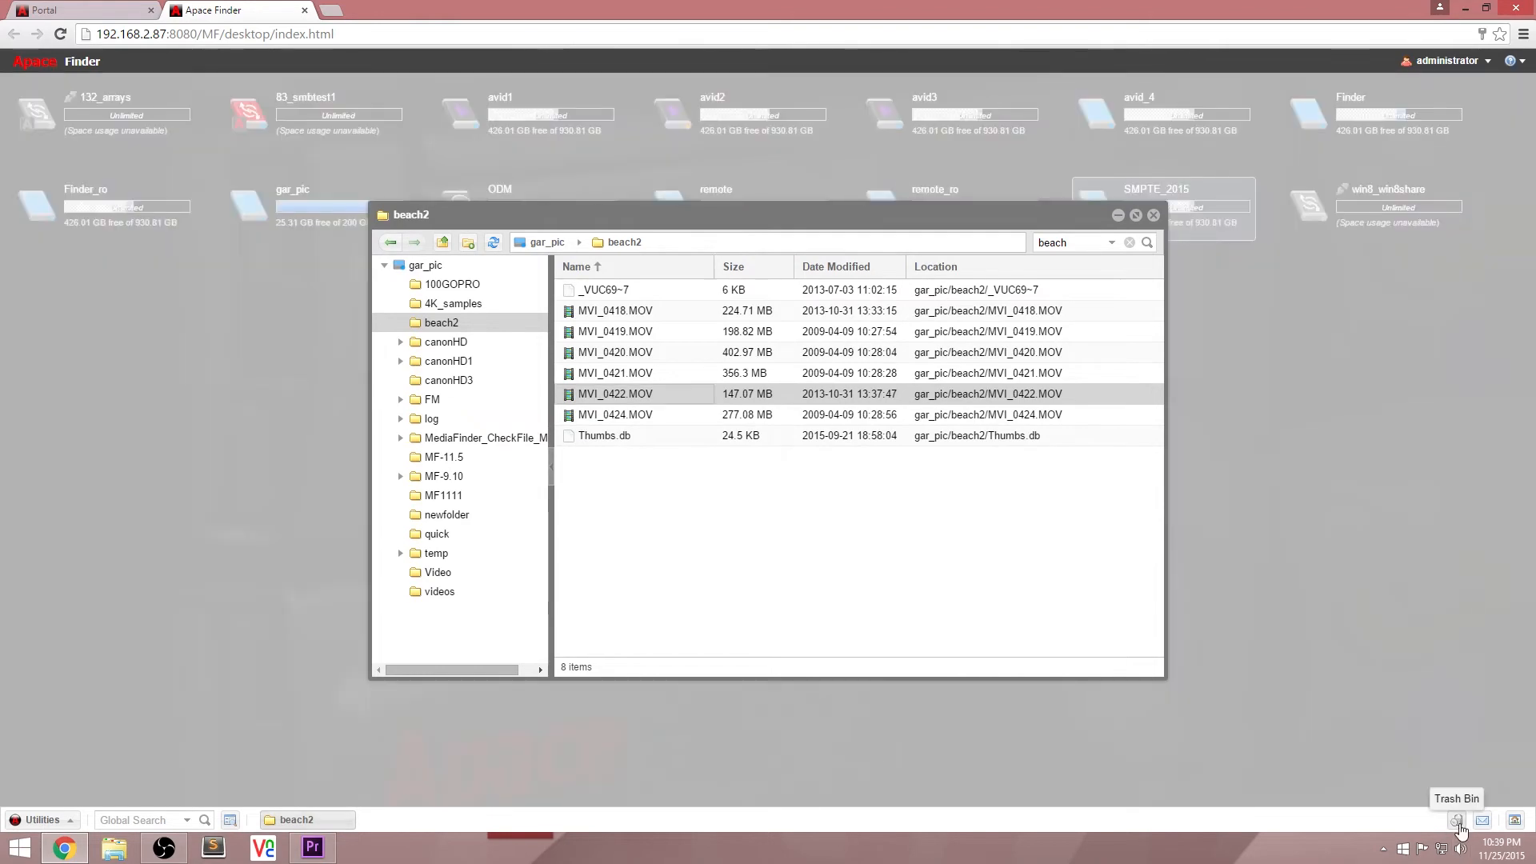
Step: Open the Trash Bin, view the restore and delete options for GOPR0356.MP4, and close the Trash Bin
click(1457, 821)
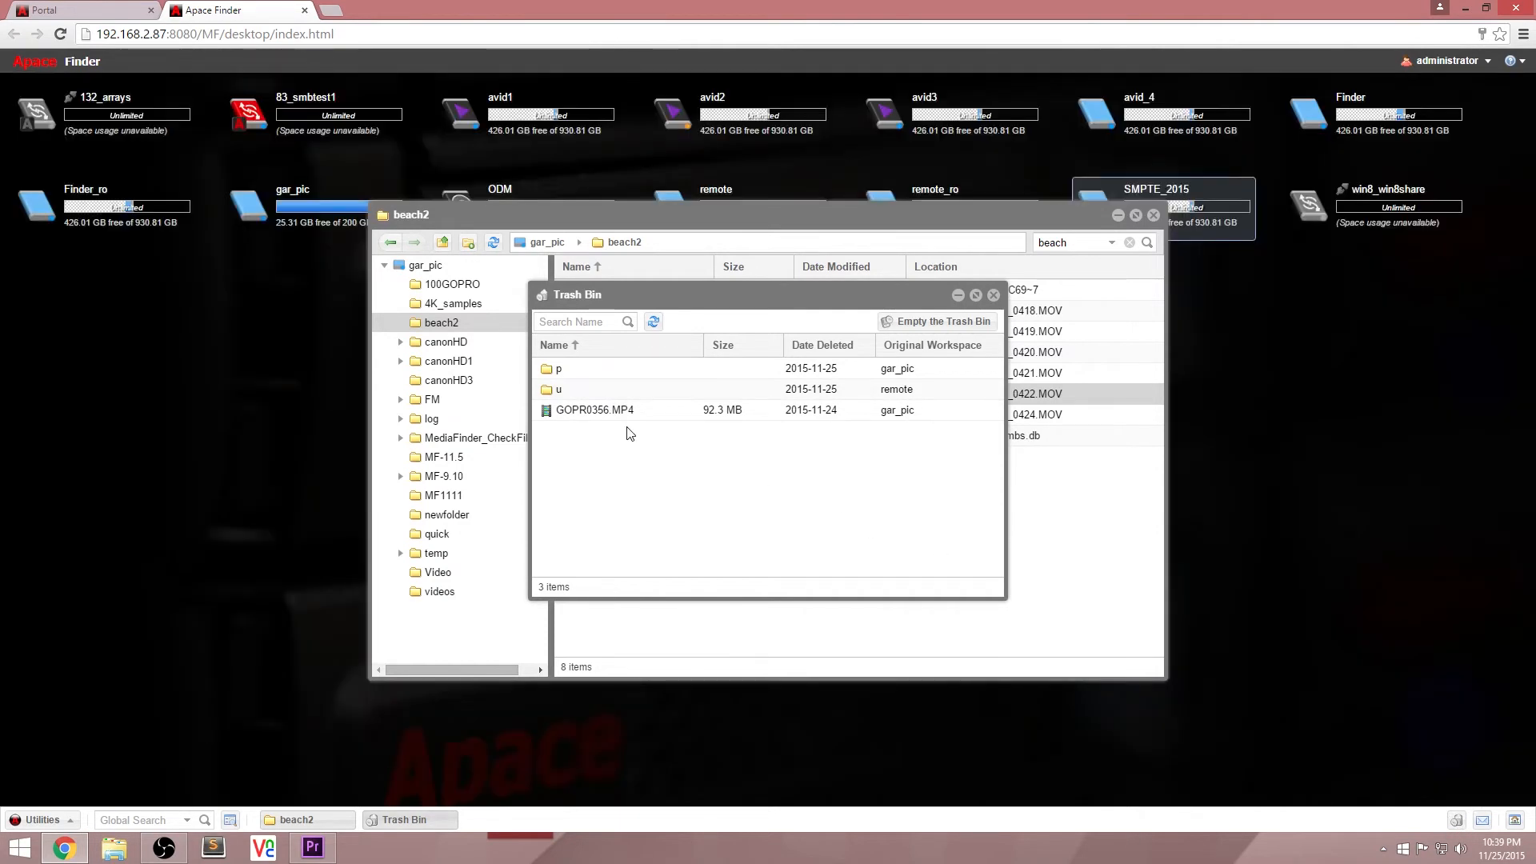
click(619, 416)
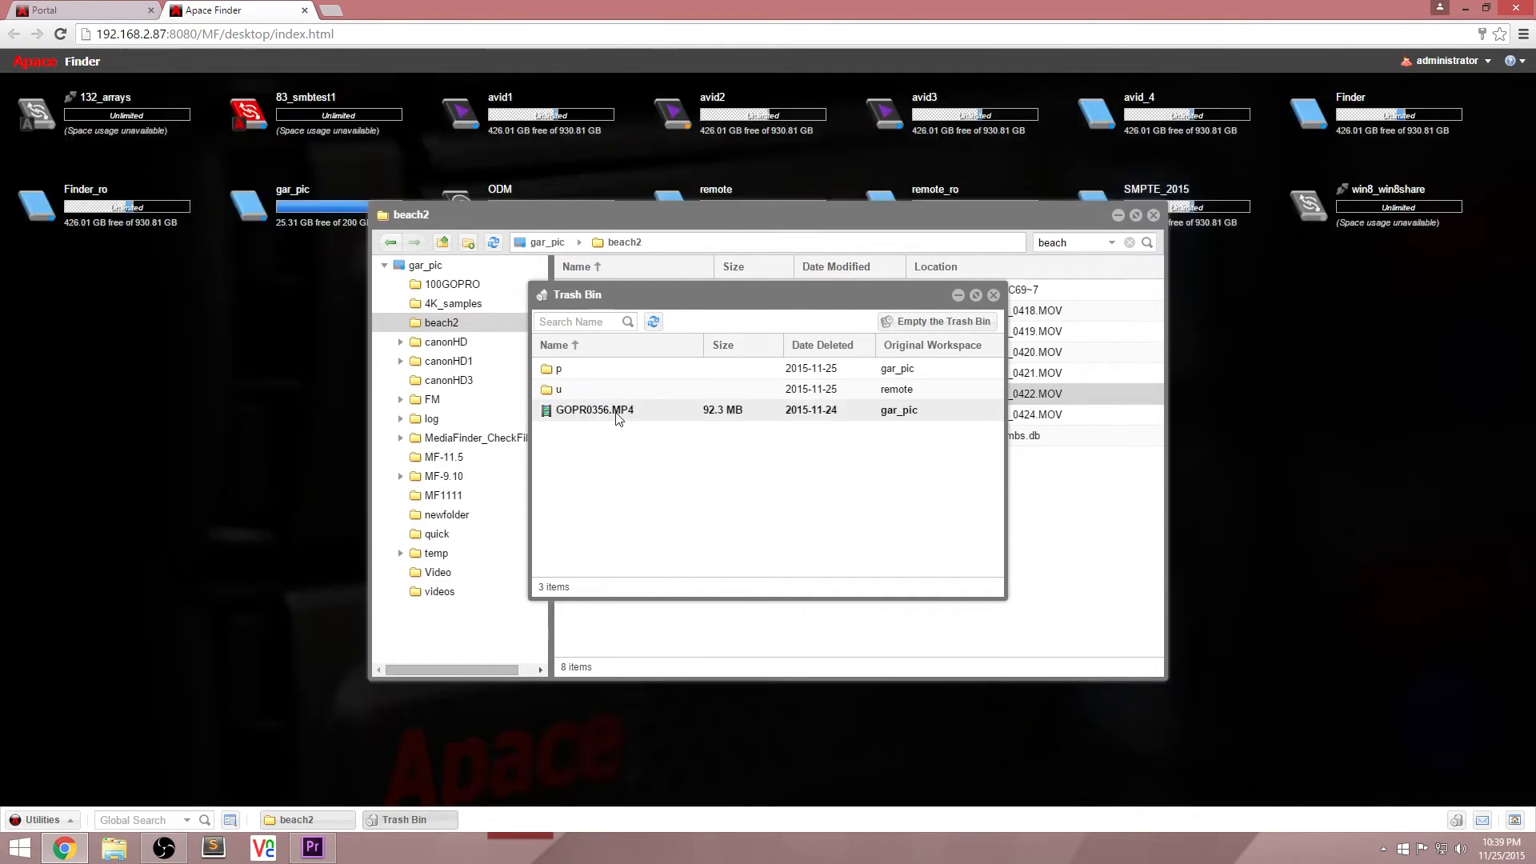
right_click(617, 415)
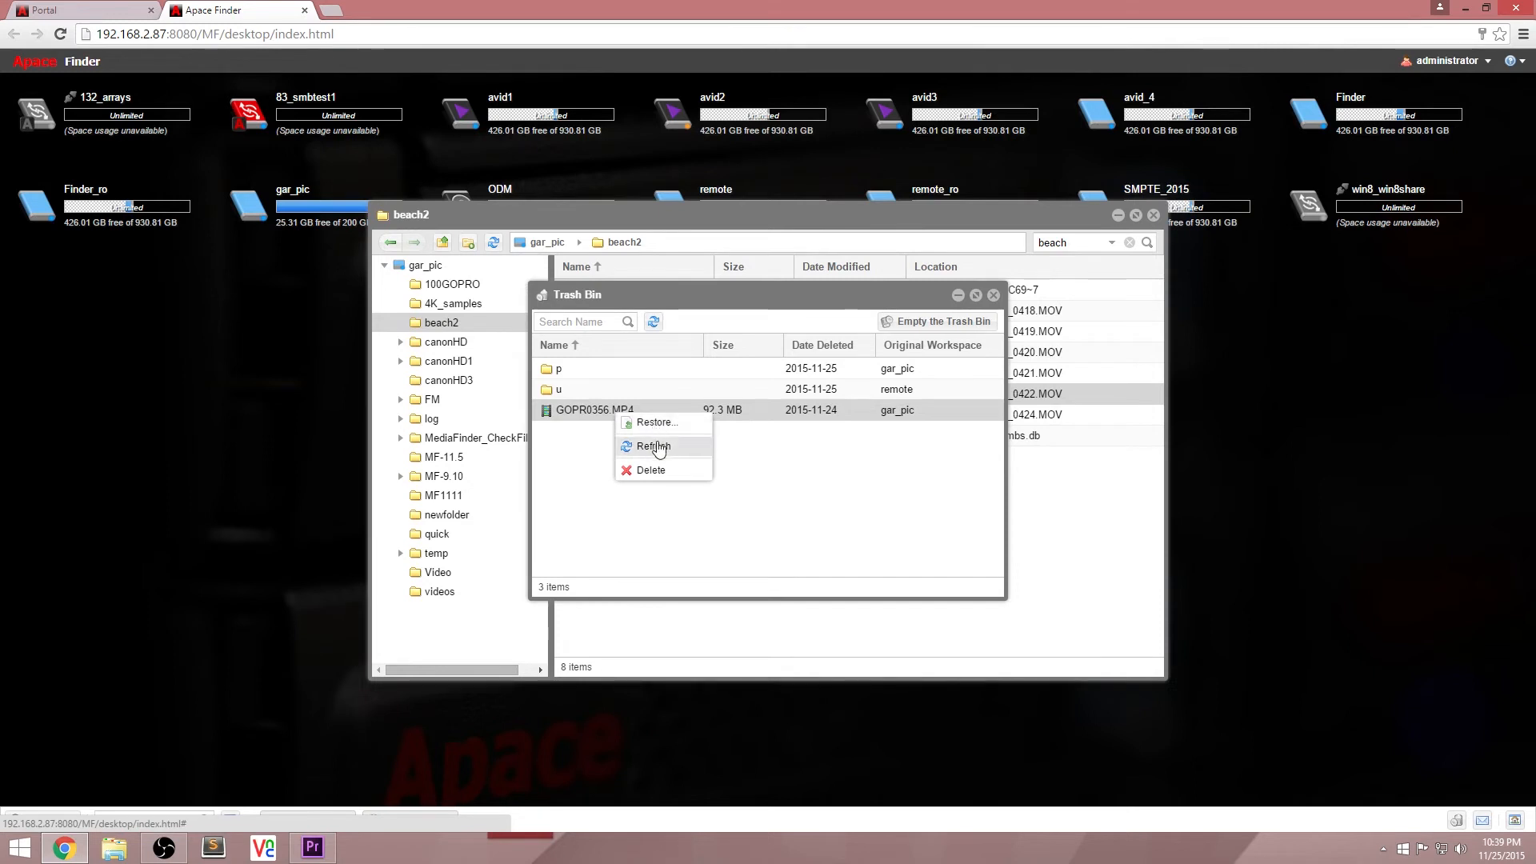
click(848, 503)
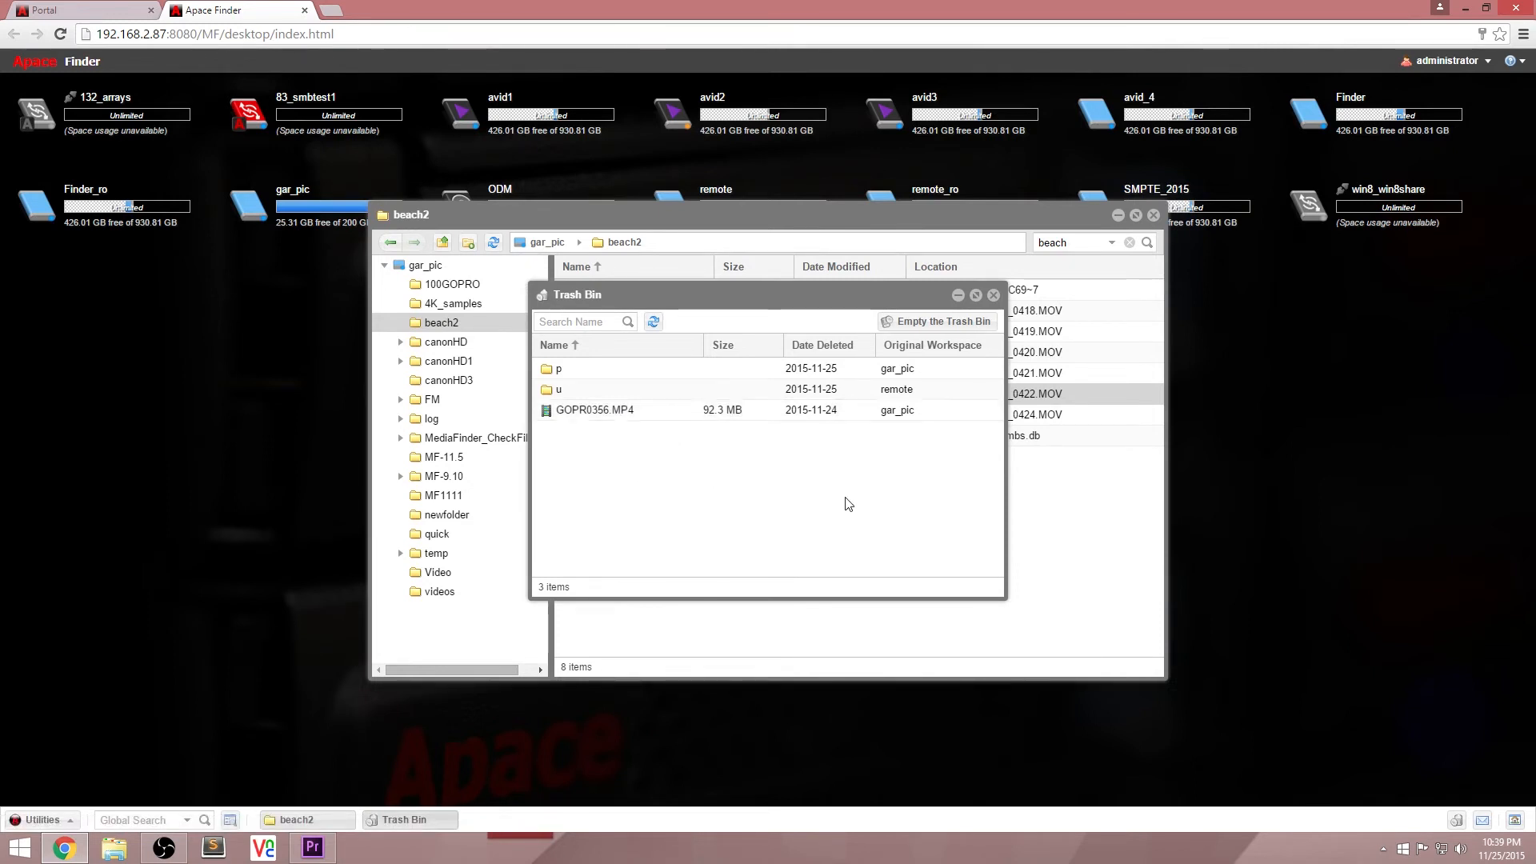
click(995, 295)
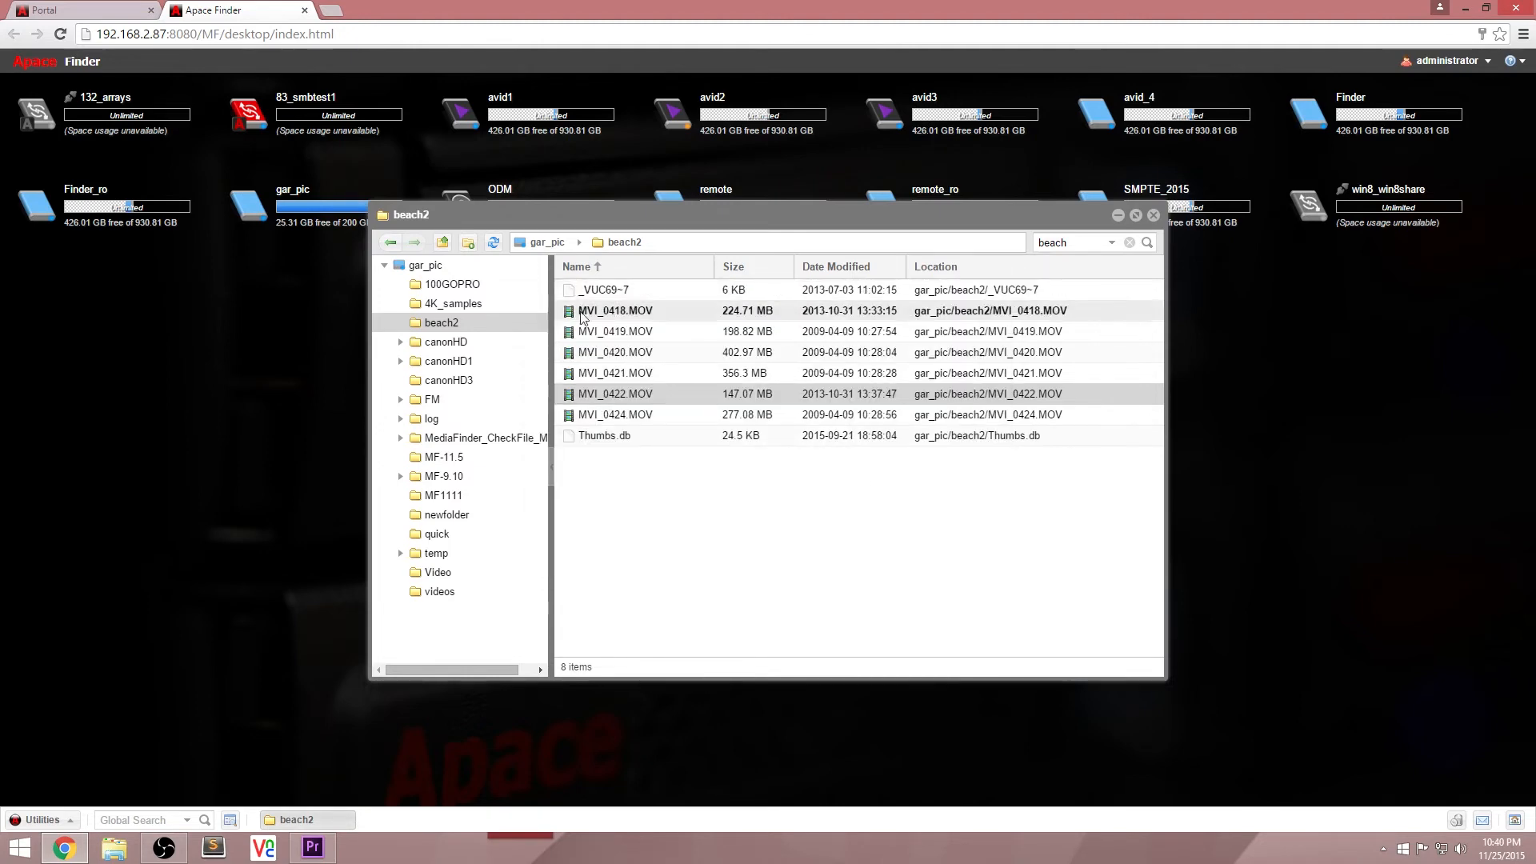
Step: View the properties of the beach2 folder and close the properties window
right_click(483, 323)
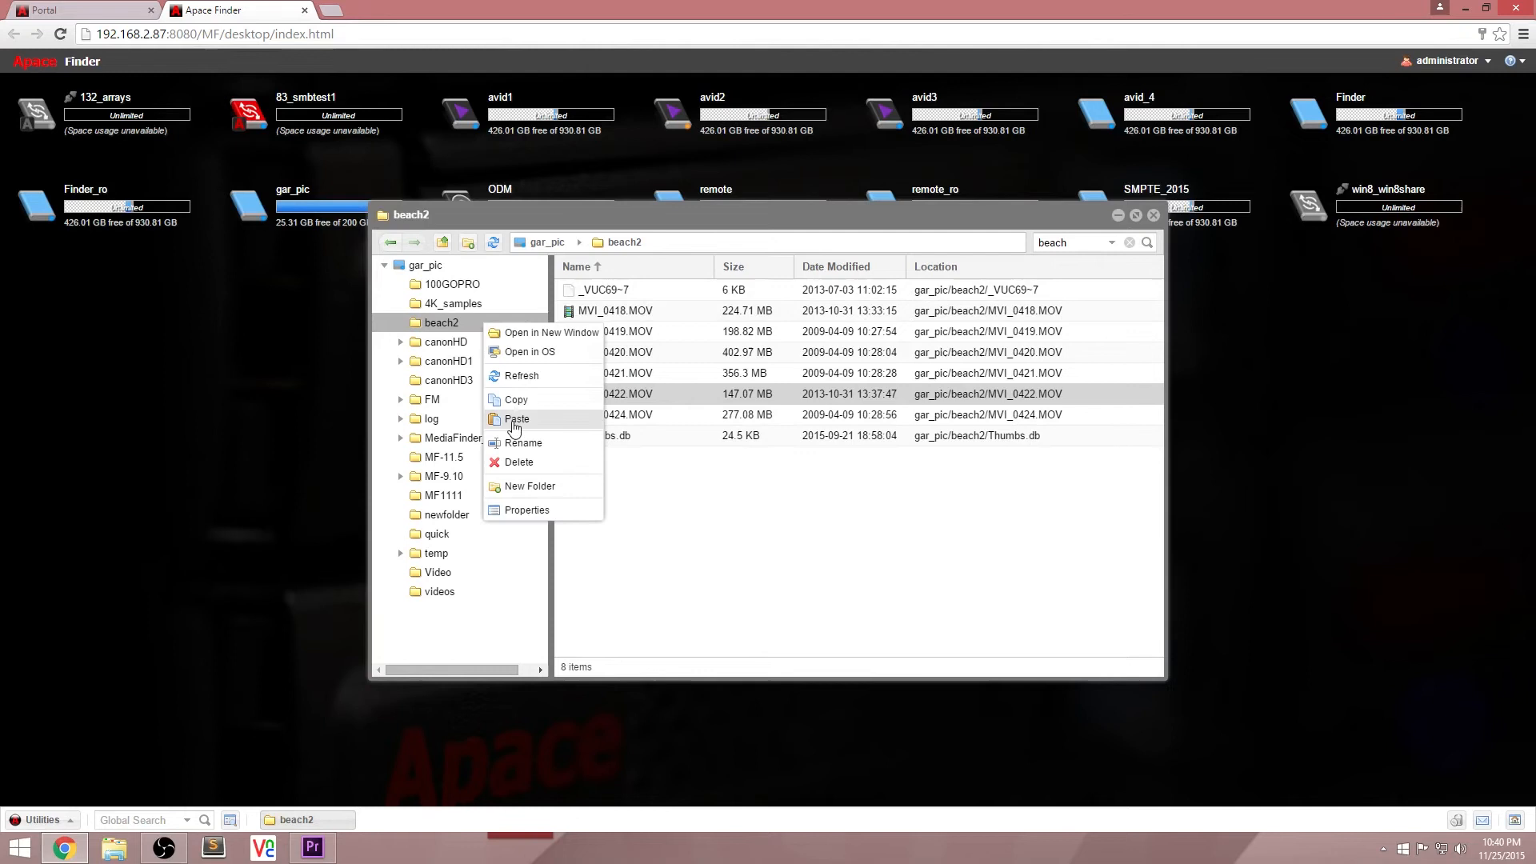
click(546, 513)
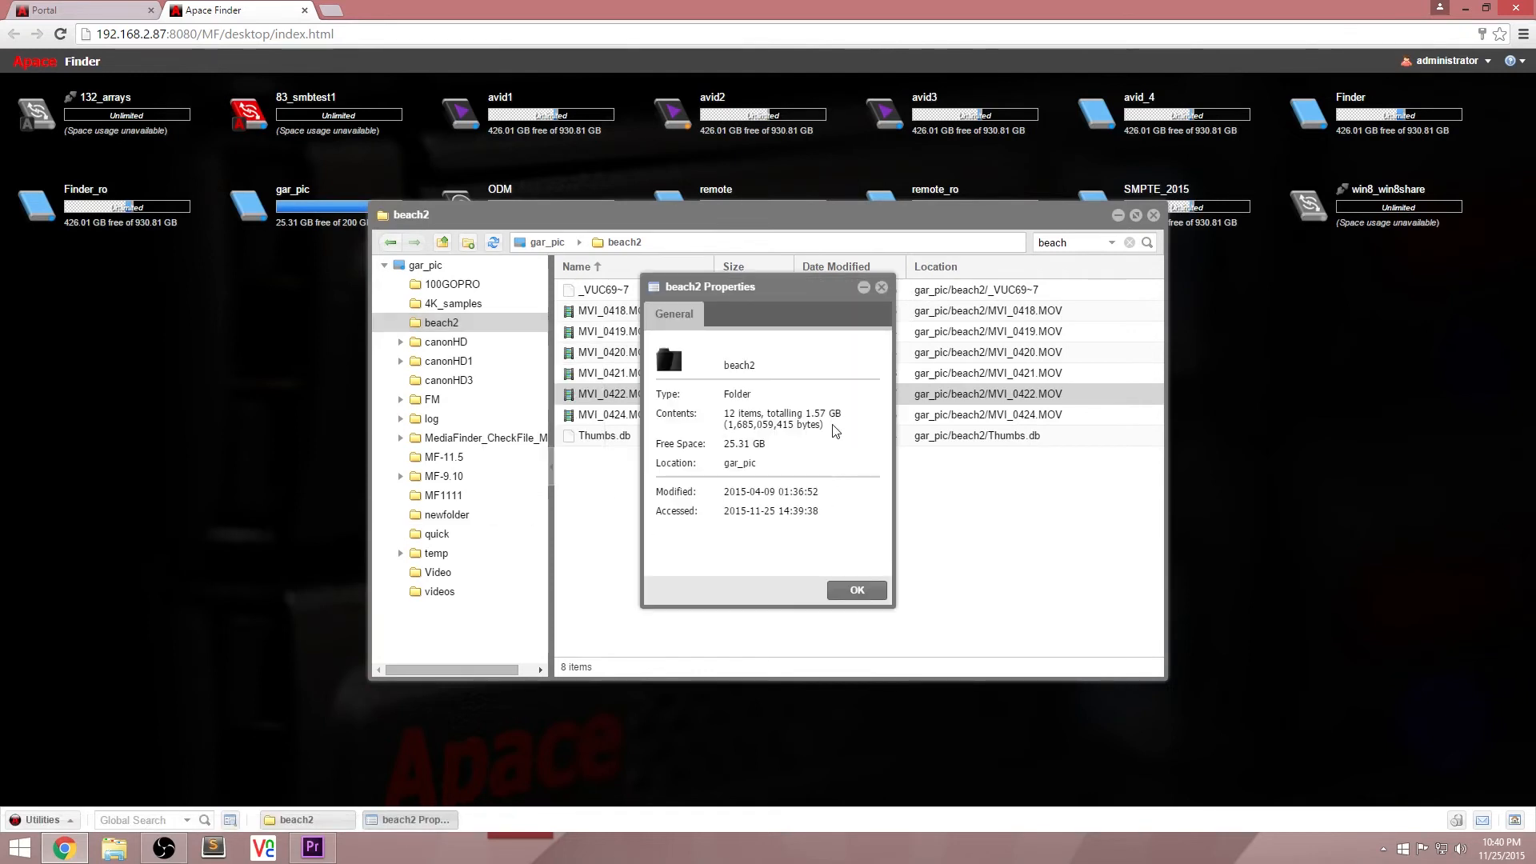
click(880, 288)
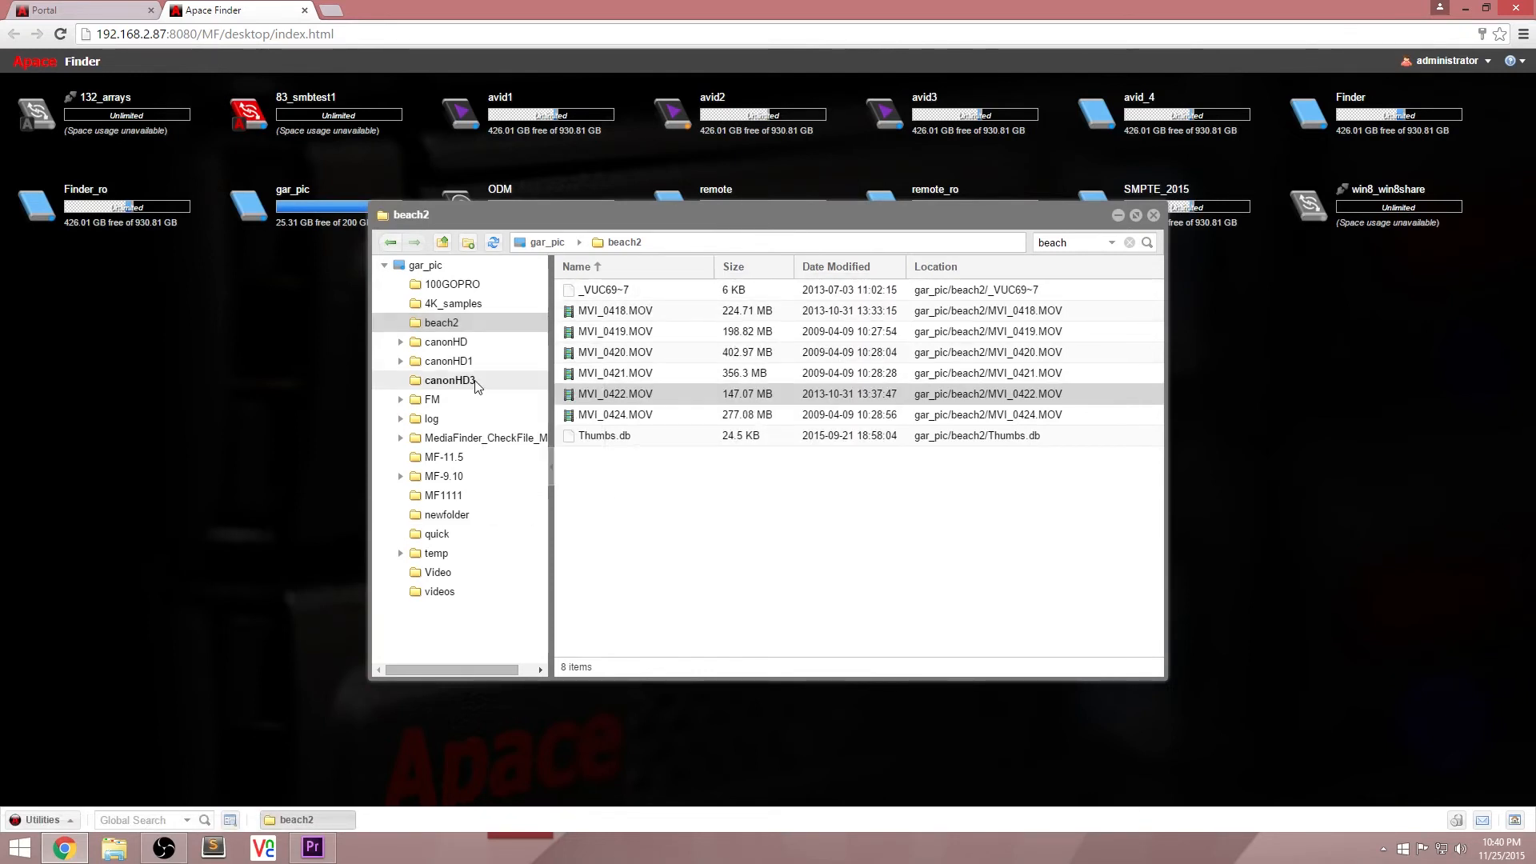
Step: View the folder tree's options and bring up the new-folder dialog for the videos folder
right_click(448, 344)
click(449, 640)
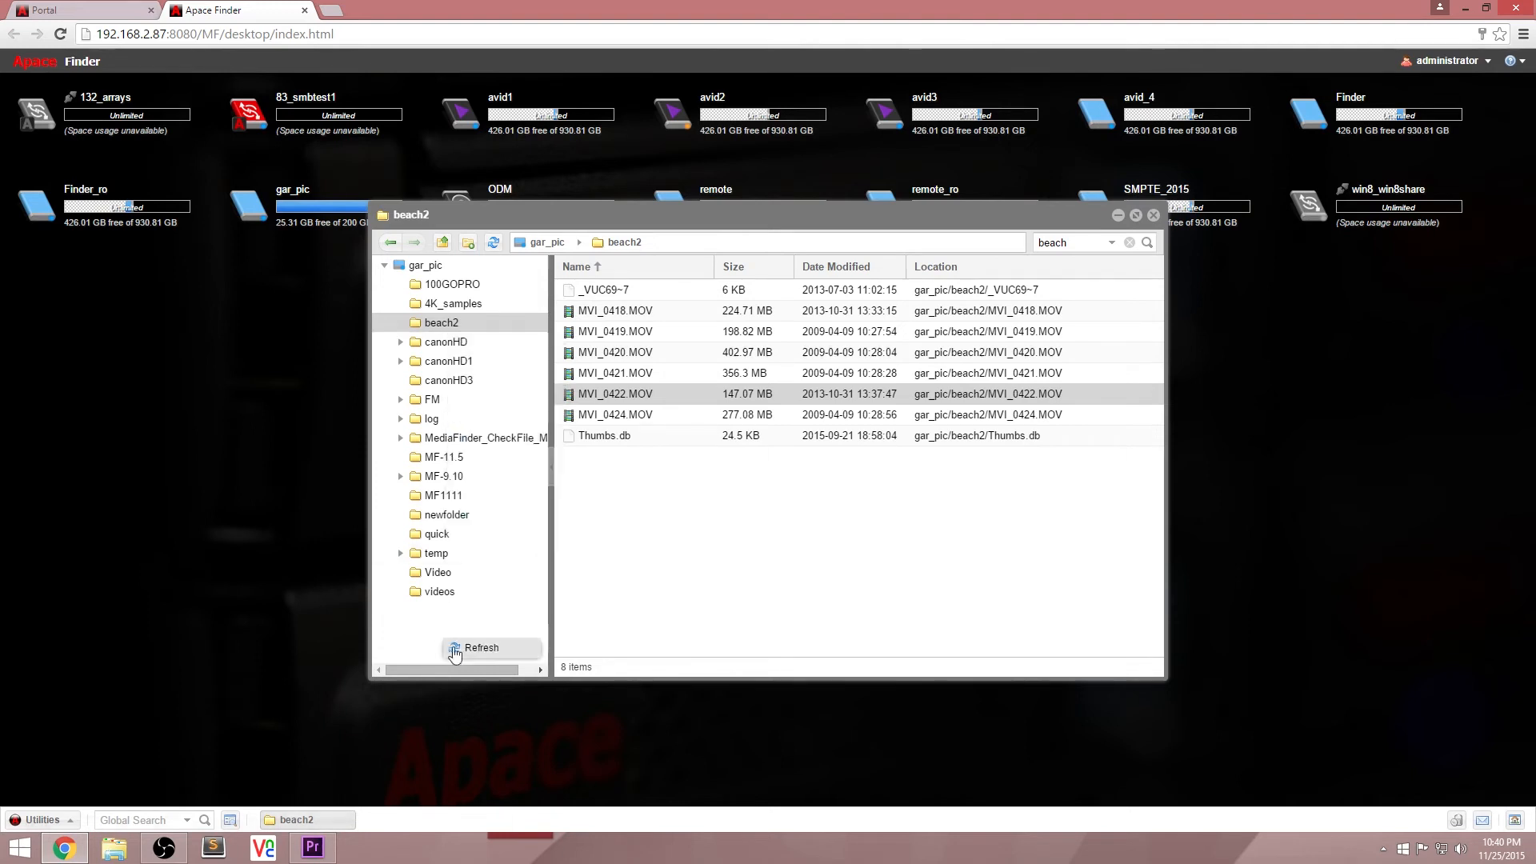
right_click(460, 591)
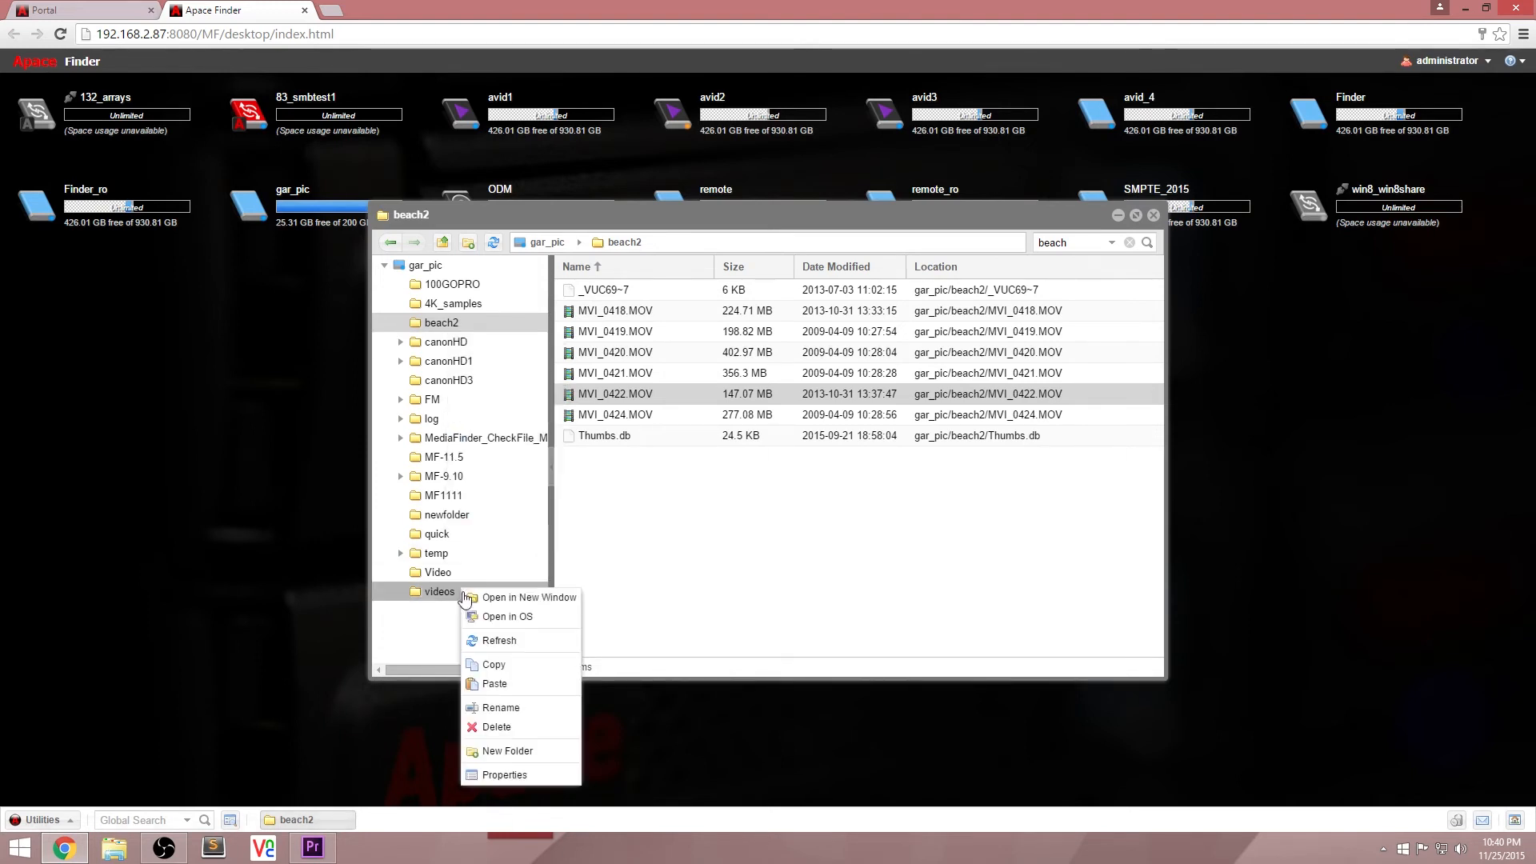
click(528, 750)
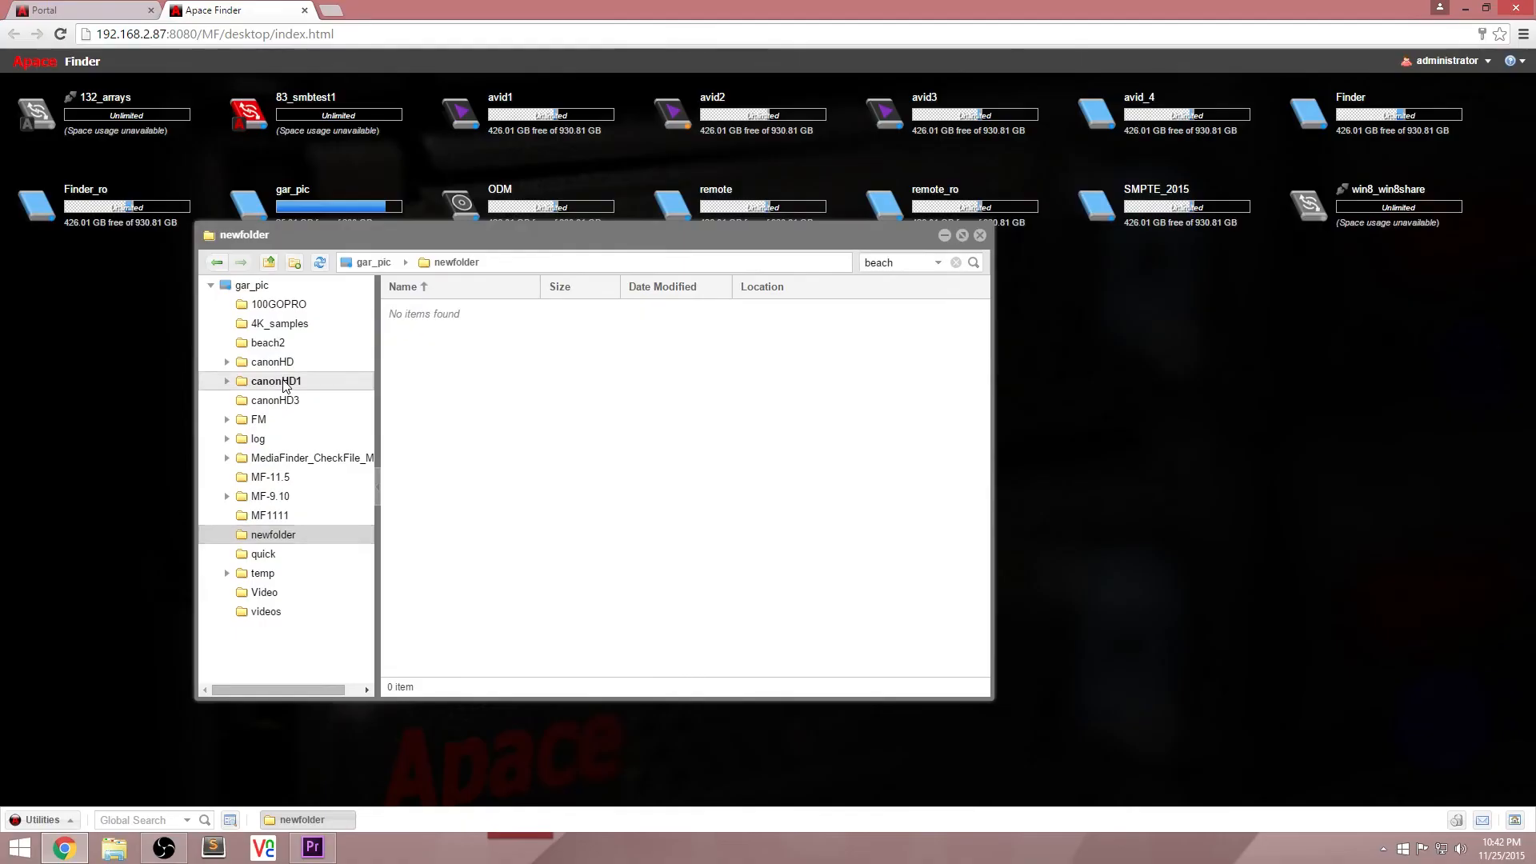
Step: Show the canonHD1 folder of gar_pic and open the SMPTE_2015 workspace in a window moved beside it
click(282, 382)
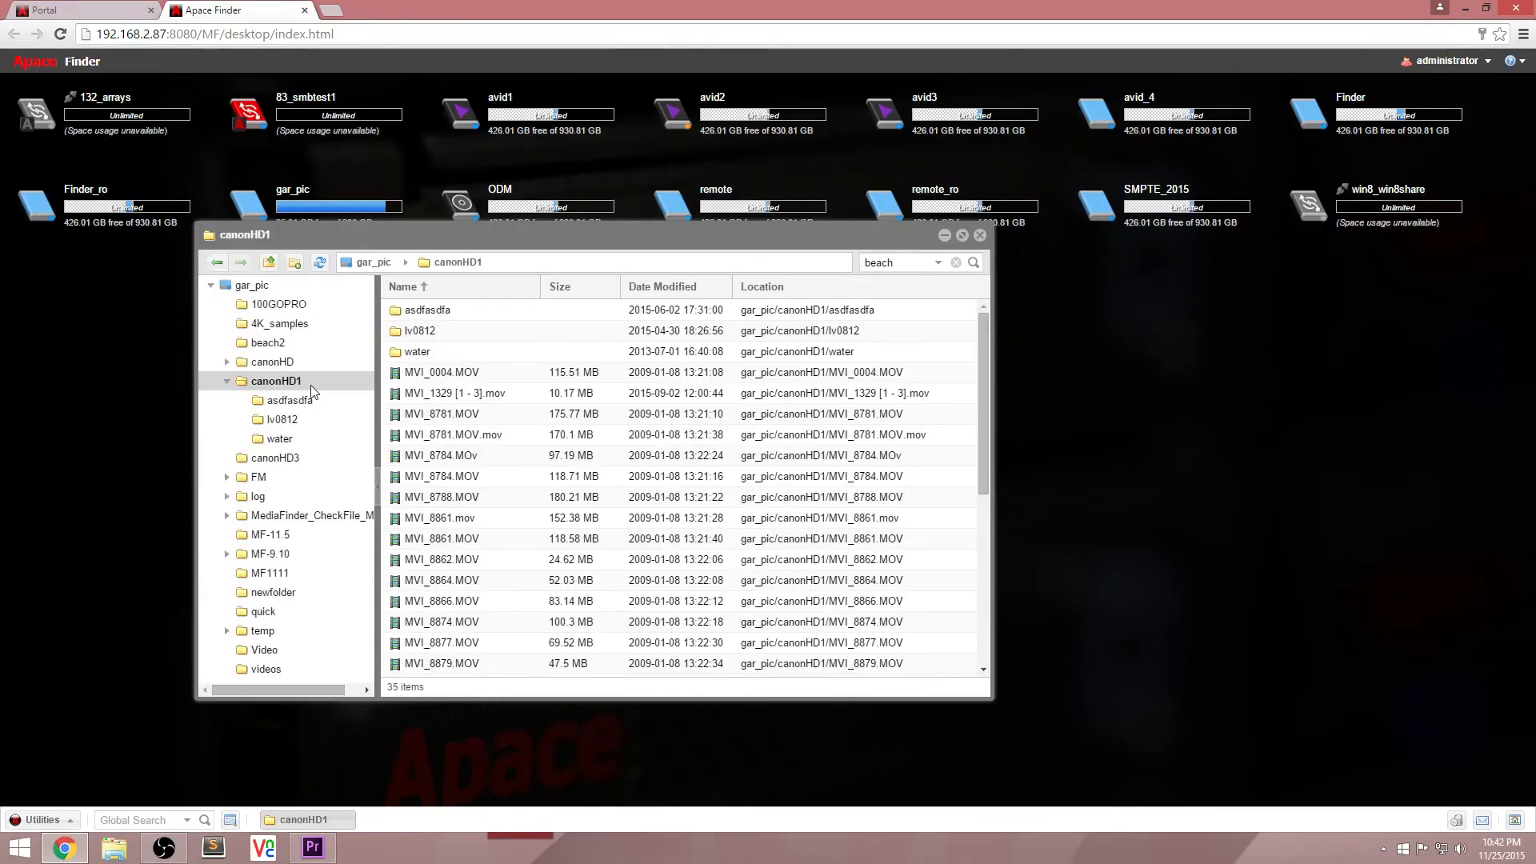
double_click(1159, 227)
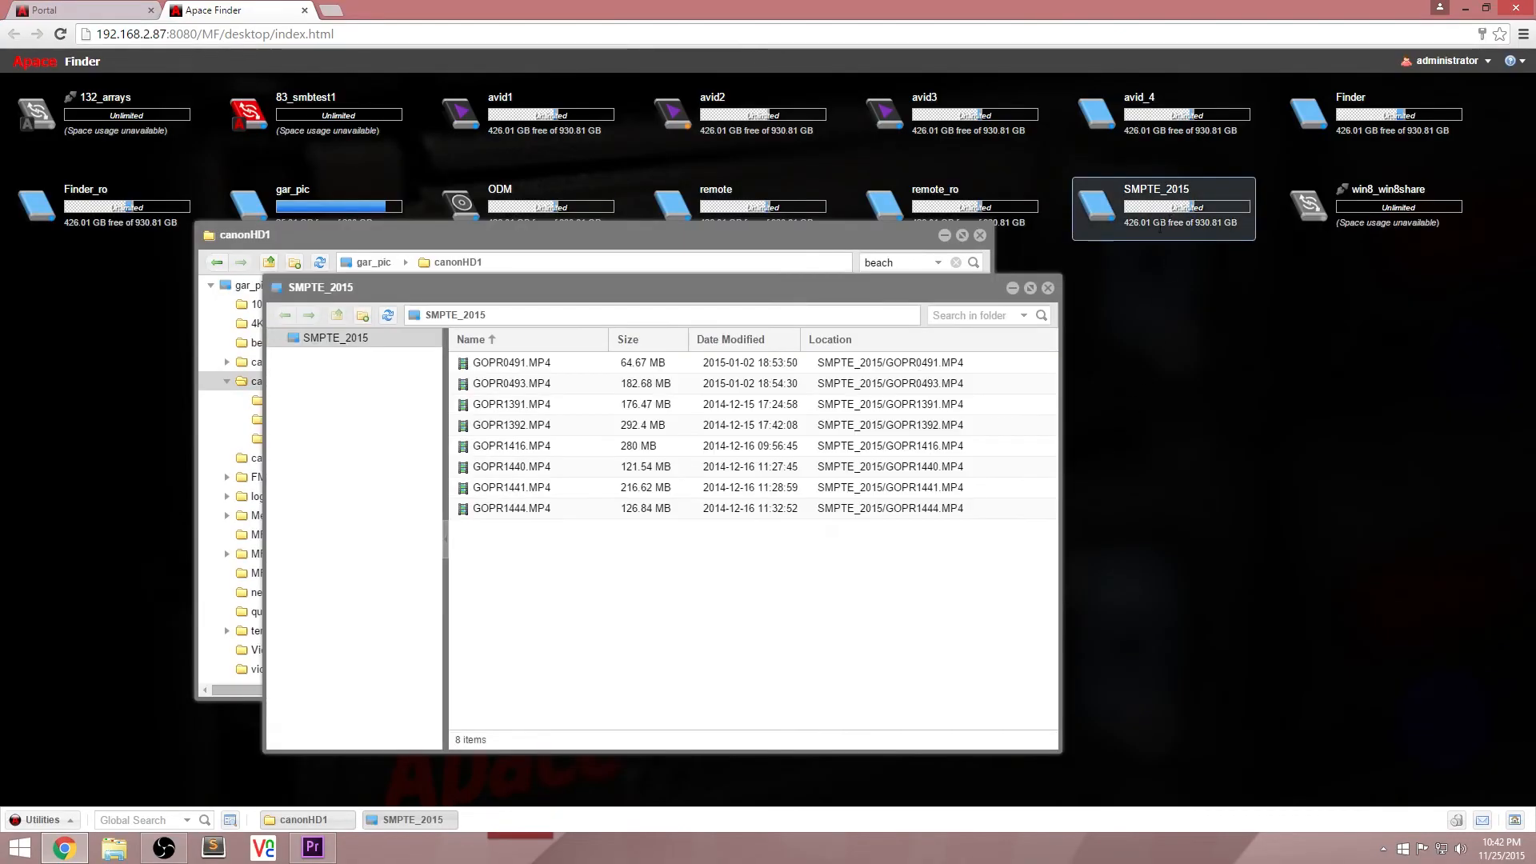
drag(898, 287, 1262, 274)
Step: Copy MVI_8784.MOV, MVI_8788.MOV and MVI_8861.mov from canonHD1 into SMPTE_2015, and minimize both windows
click(419, 475)
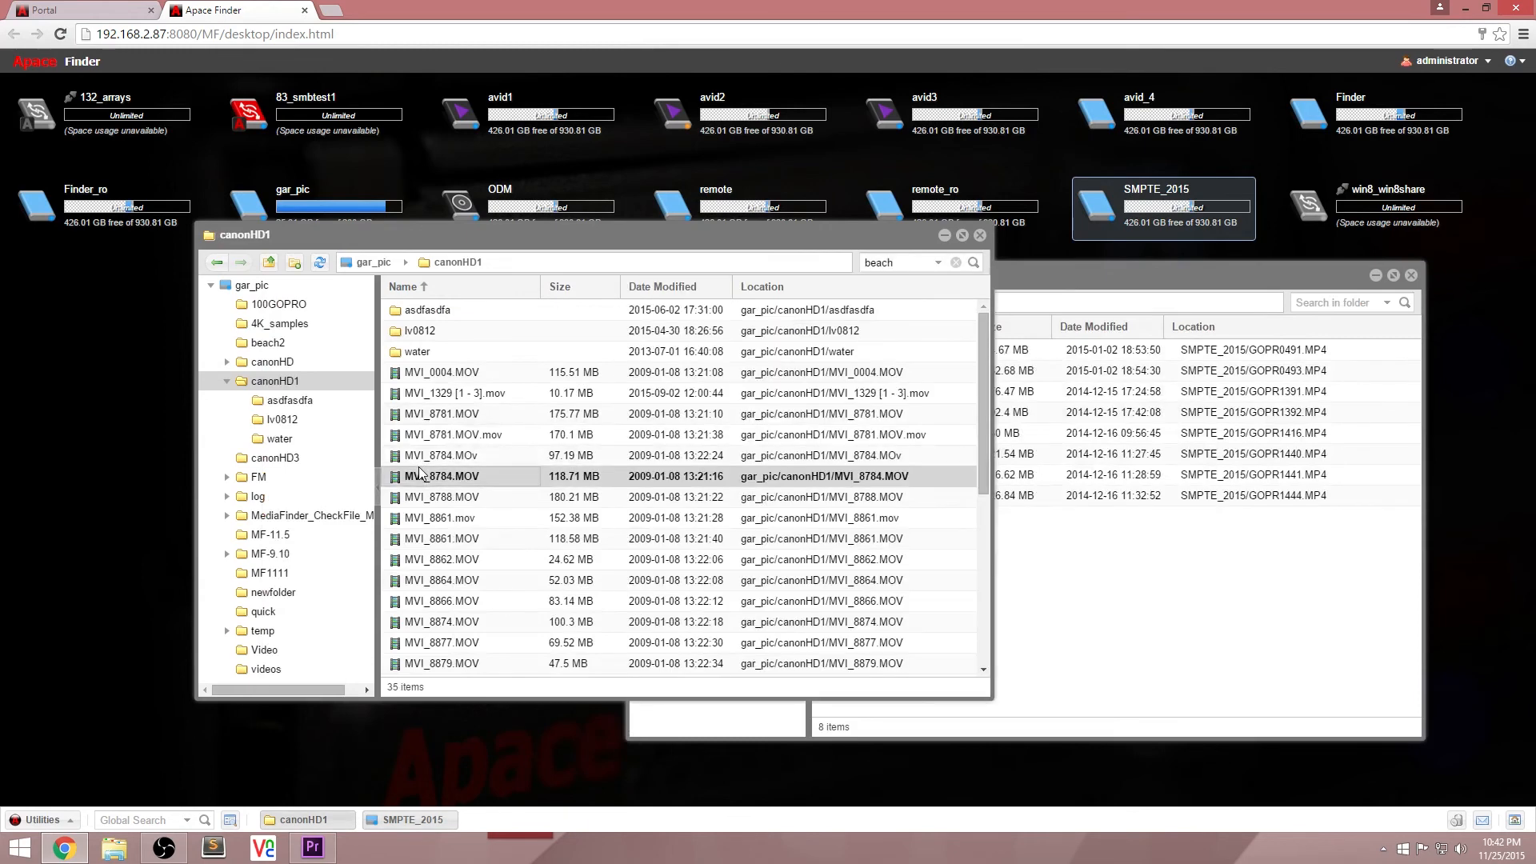
shift+click(440, 518)
drag(443, 475, 1190, 590)
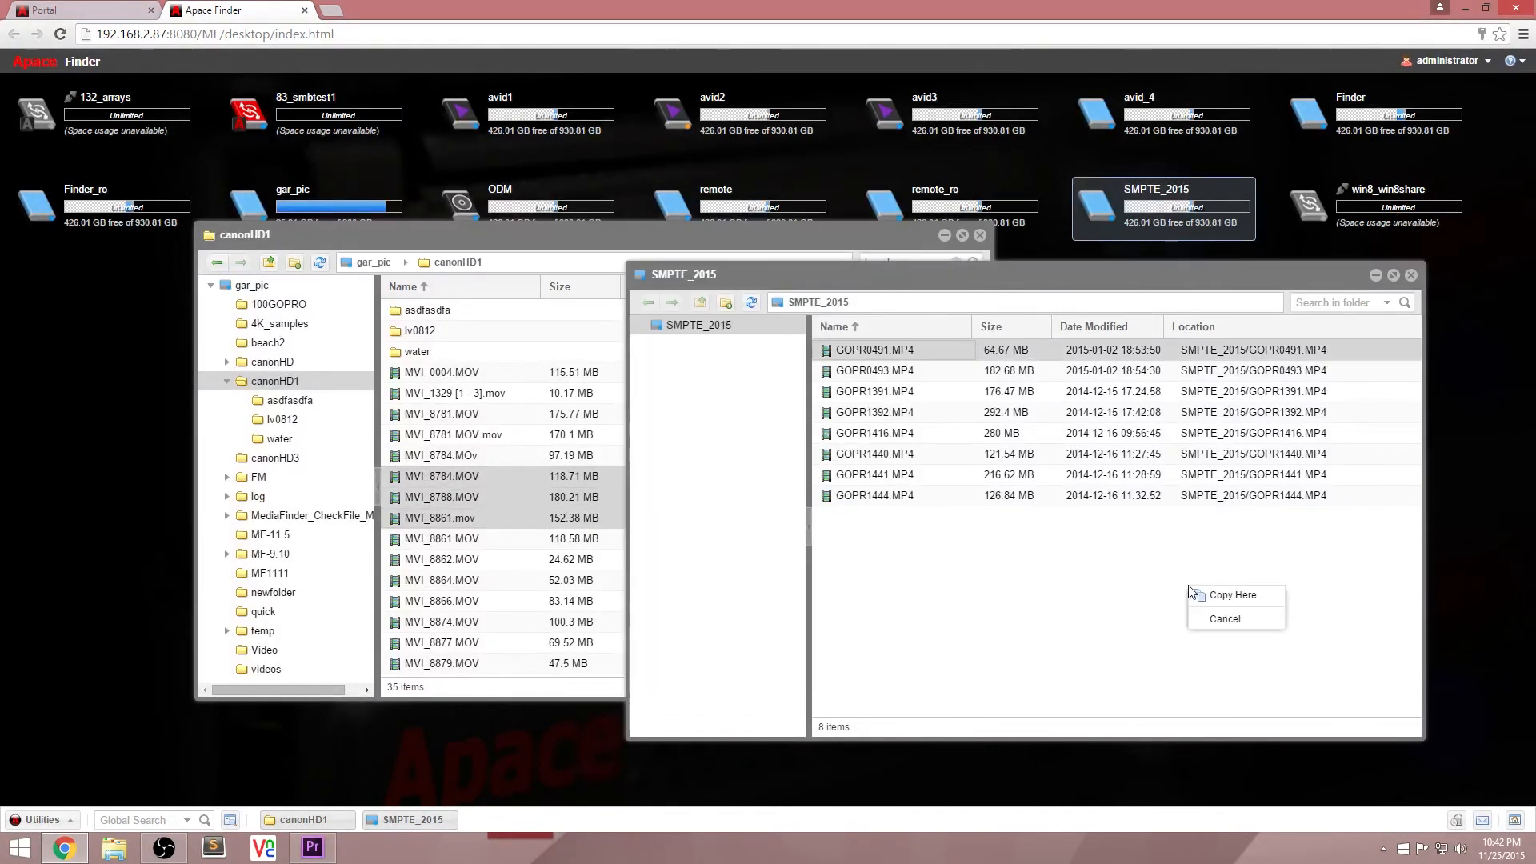
click(1236, 596)
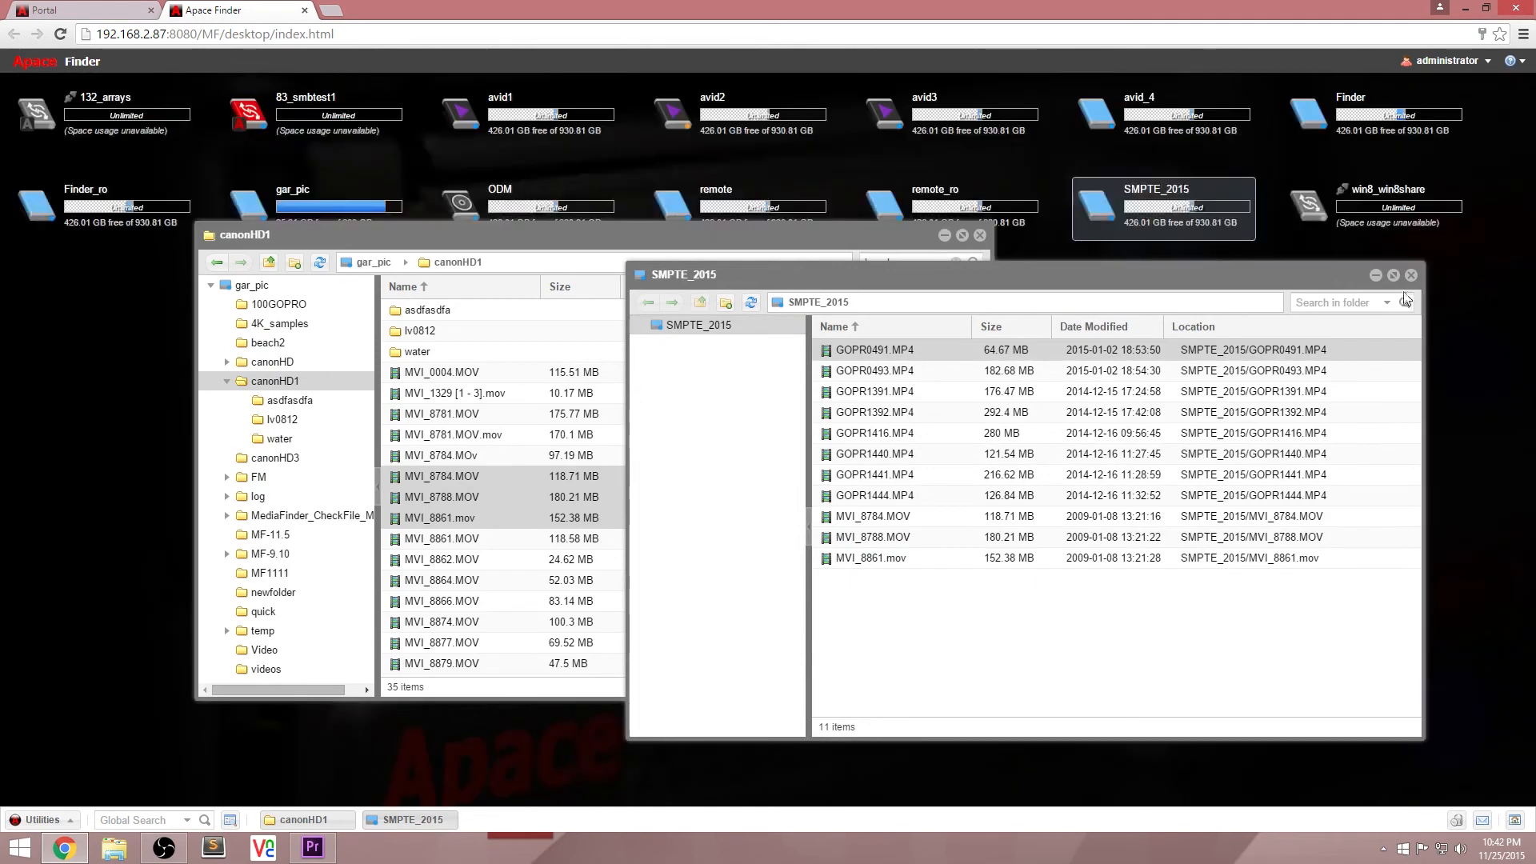
click(1410, 276)
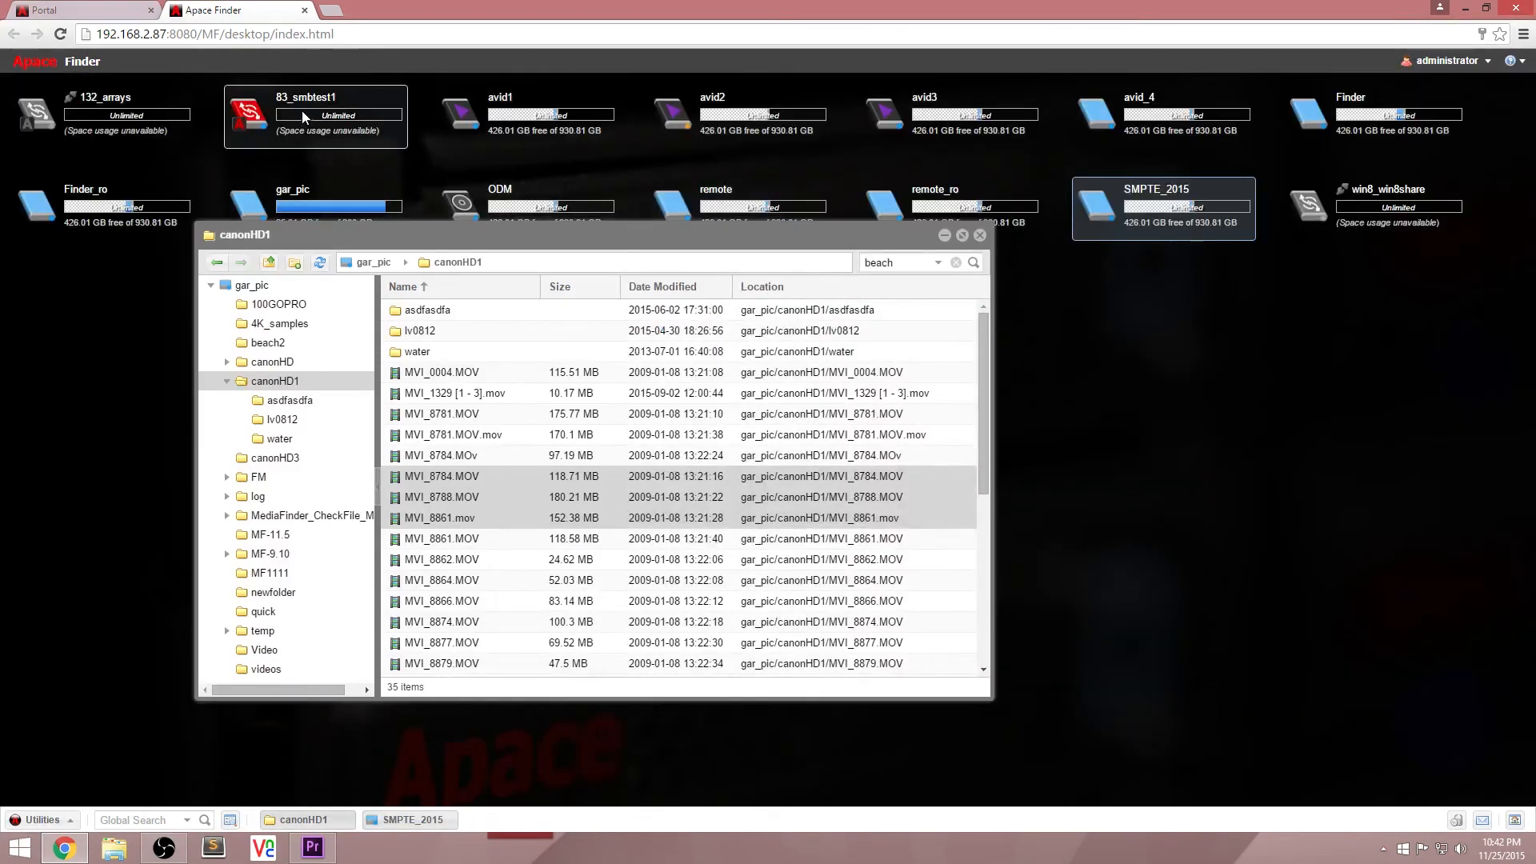
click(944, 236)
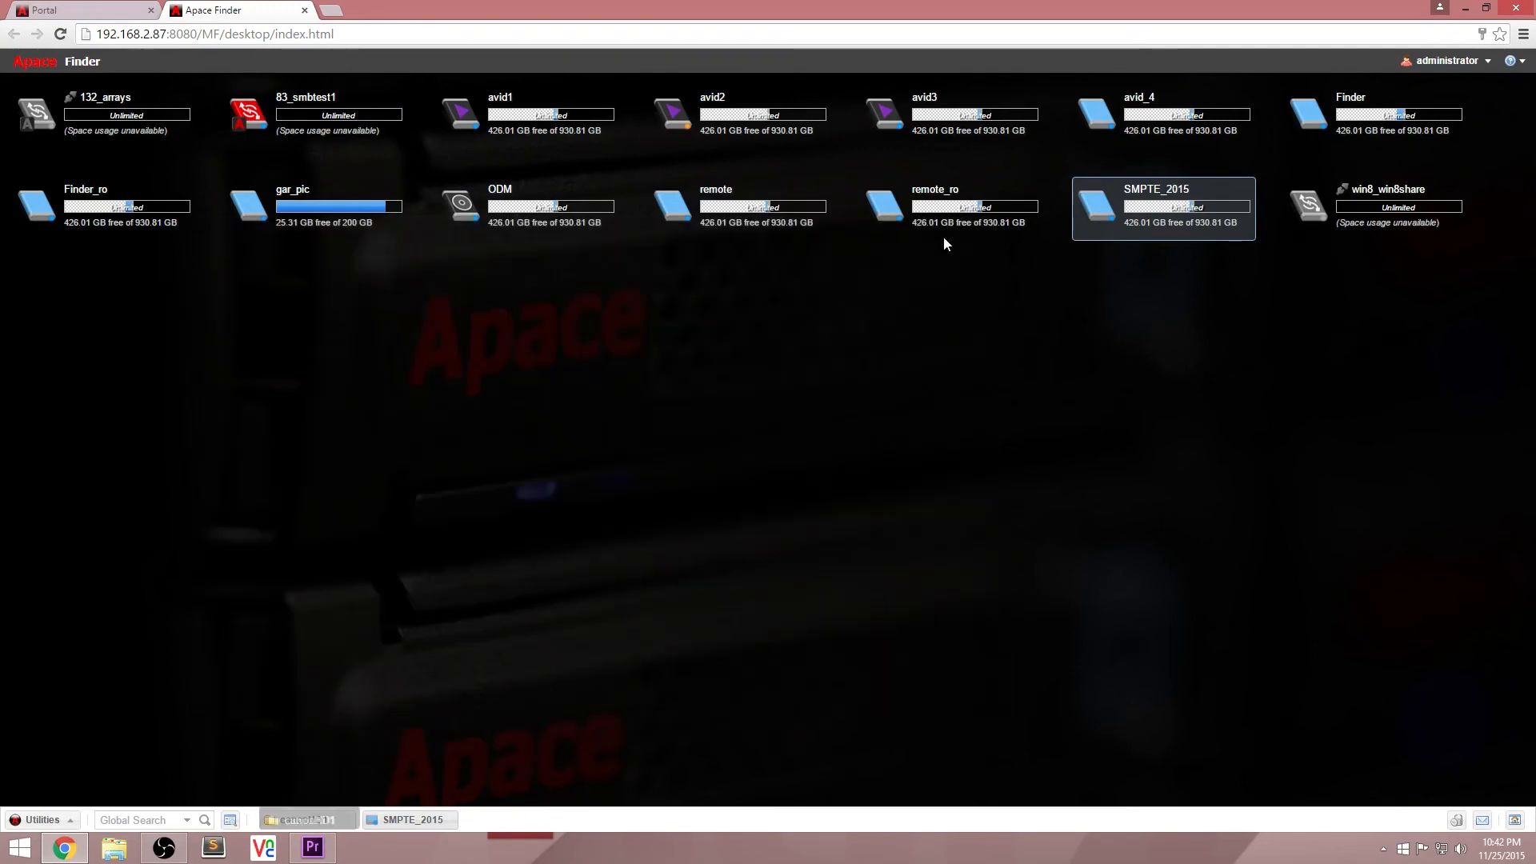
Step: Open the offline win8_win8share workspace, move its window below the workspace icons, and examine its contents and search field
right_click(1371, 224)
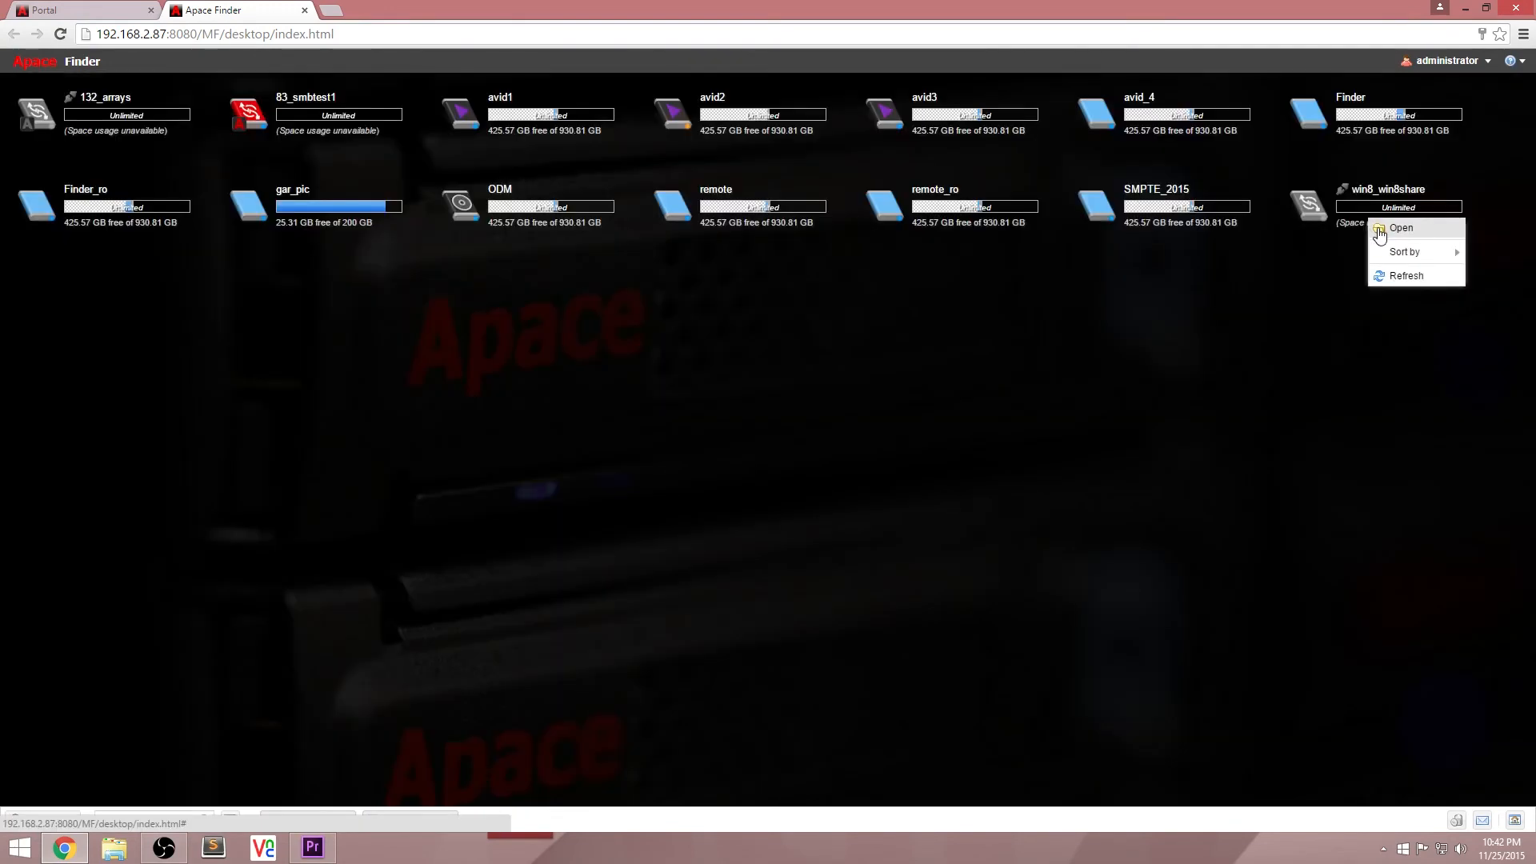
click(1396, 227)
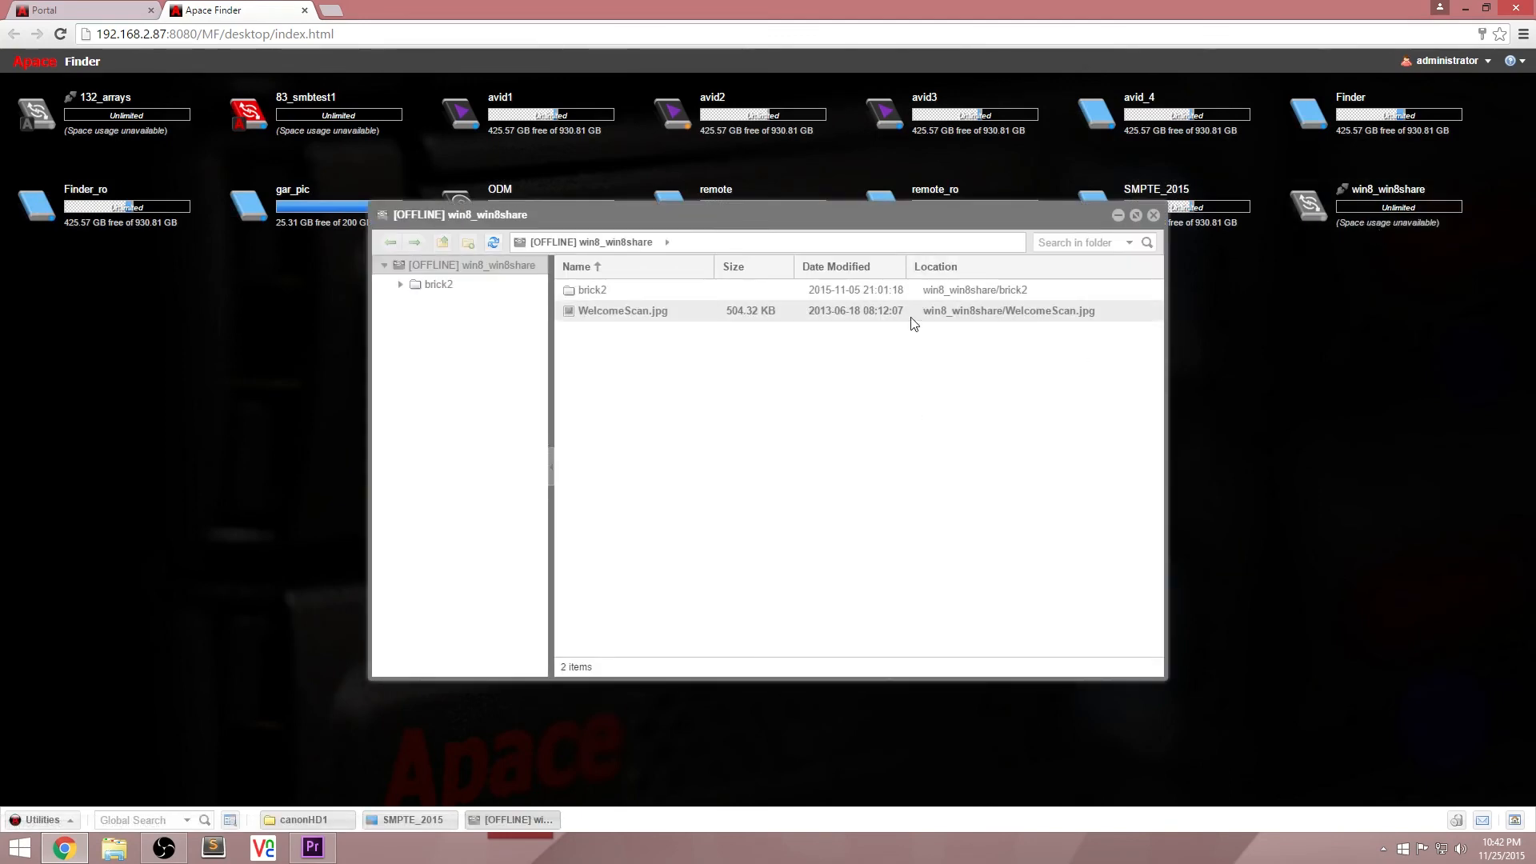
drag(950, 220, 979, 375)
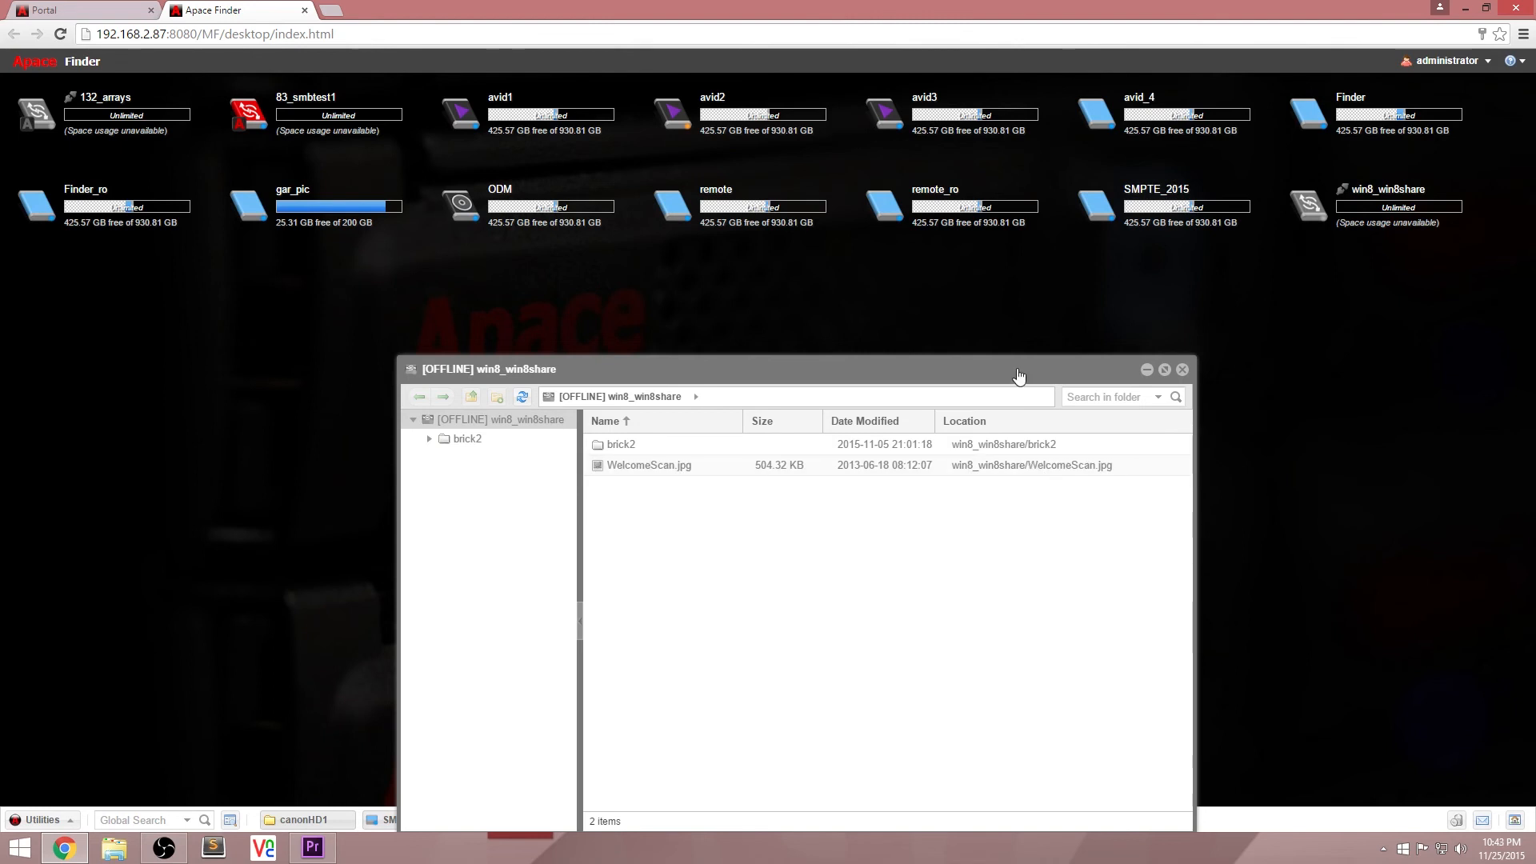
drag(1019, 375, 1028, 337)
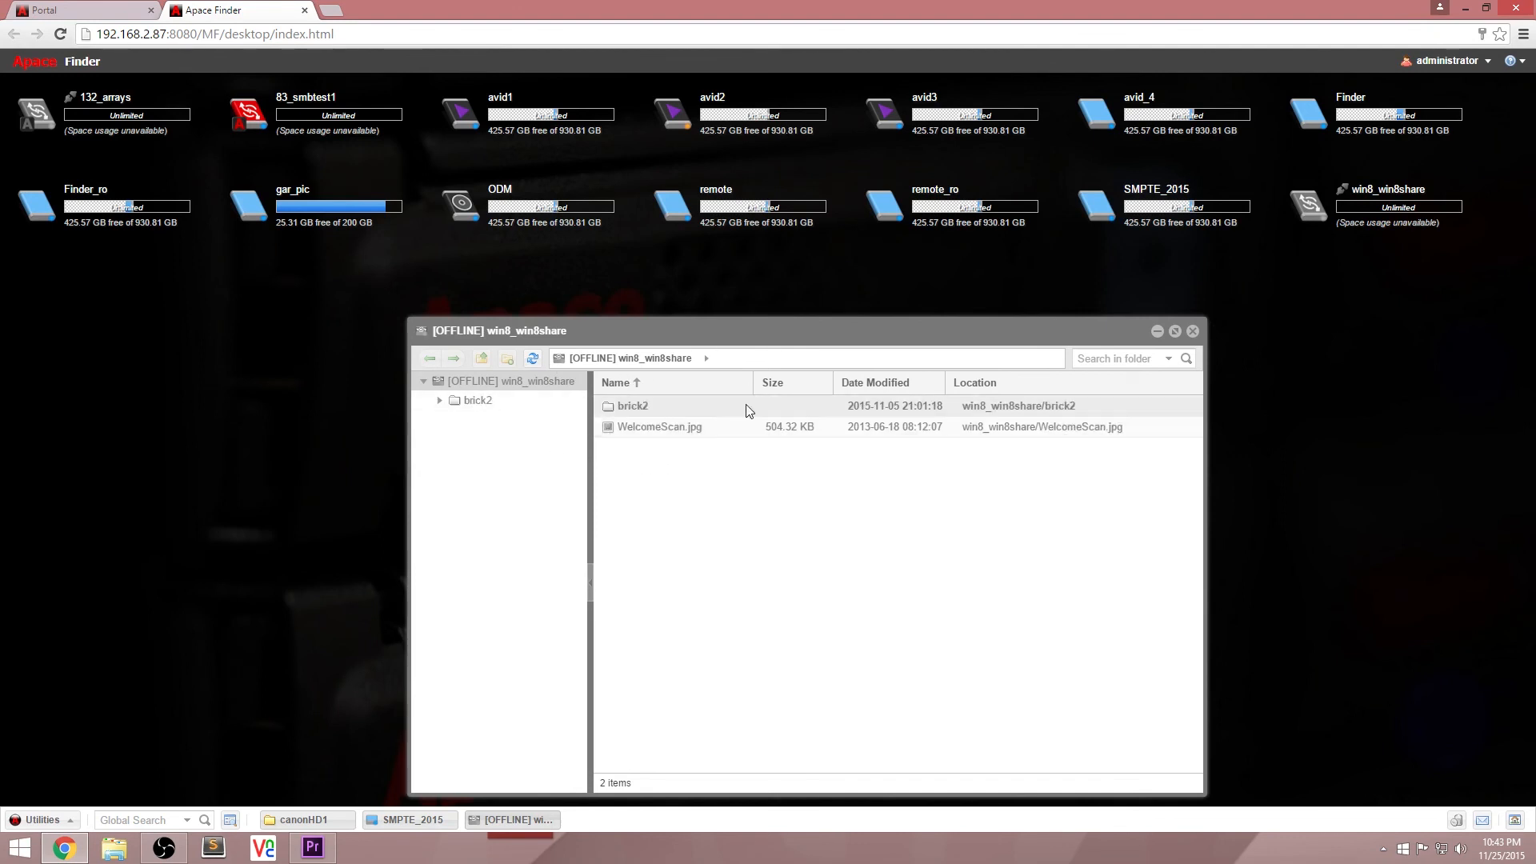
click(1122, 360)
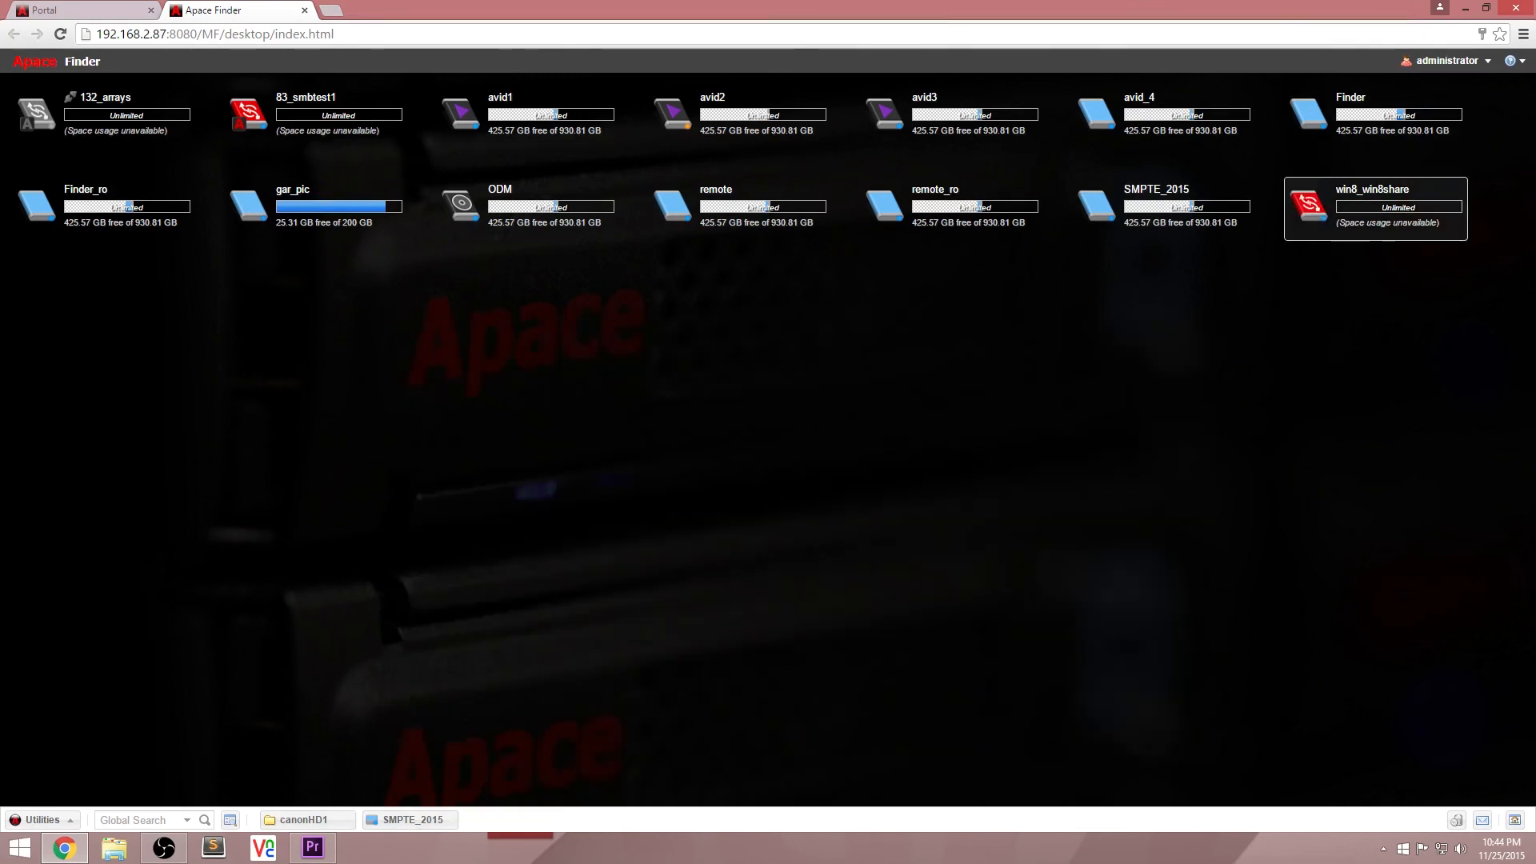
Step: Open the win8_win8share workspace while it is online, view its contents, and close the window
double_click(1355, 211)
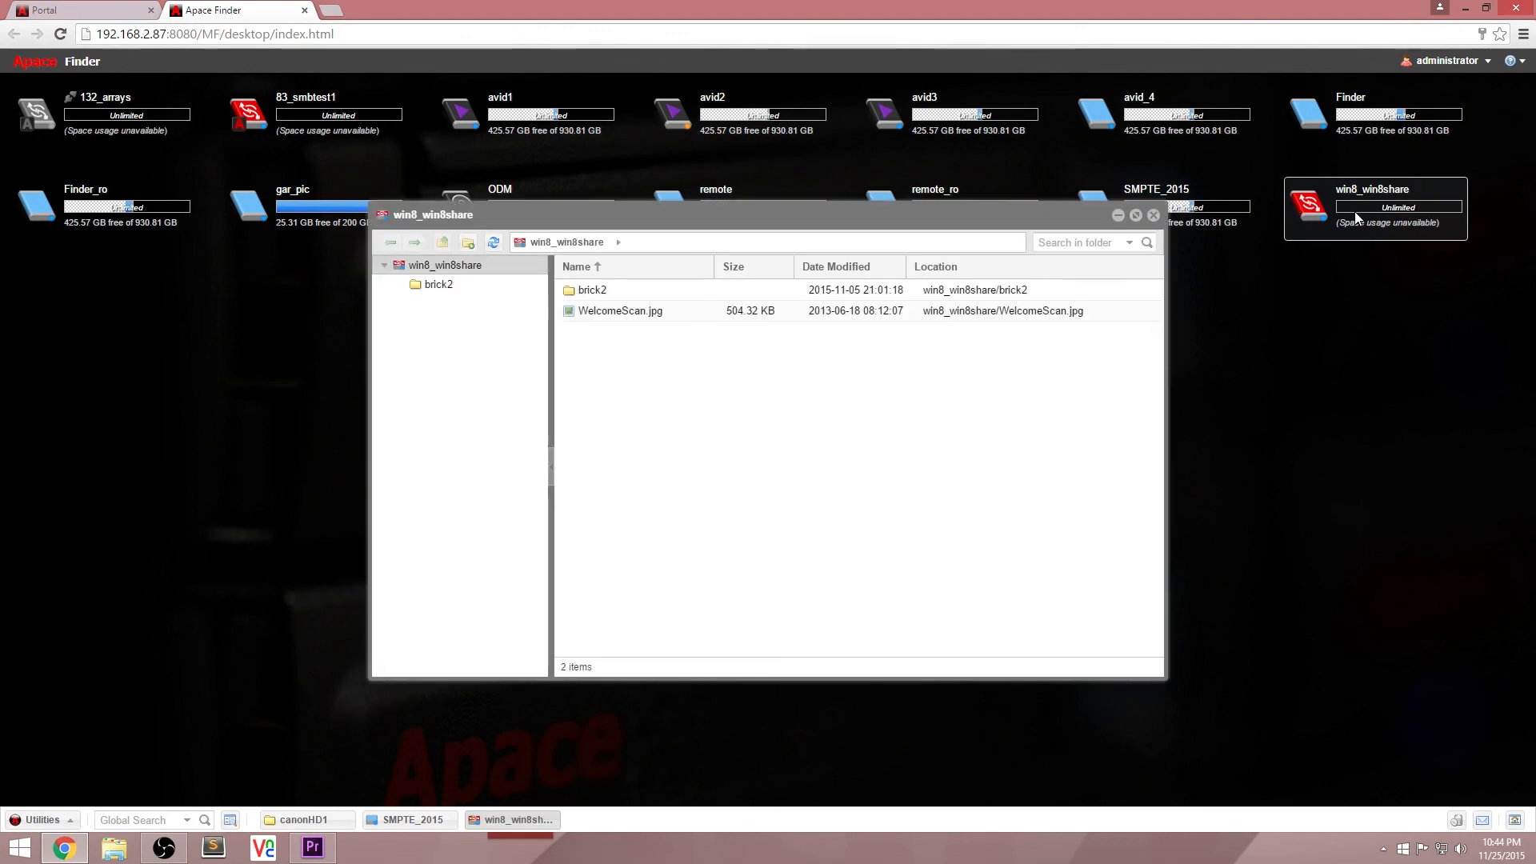
double_click(1301, 212)
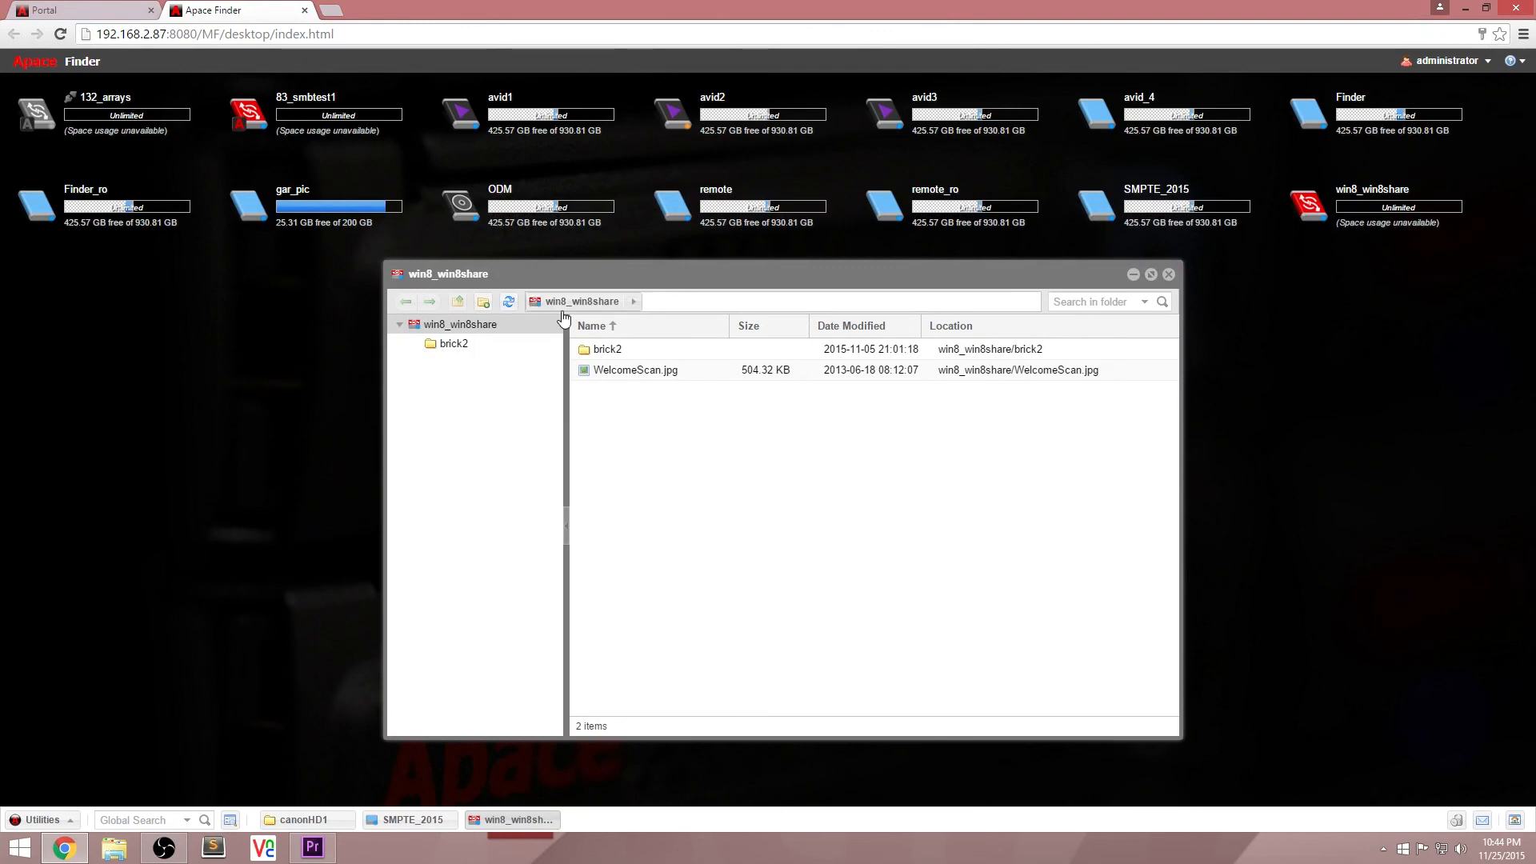
click(1170, 275)
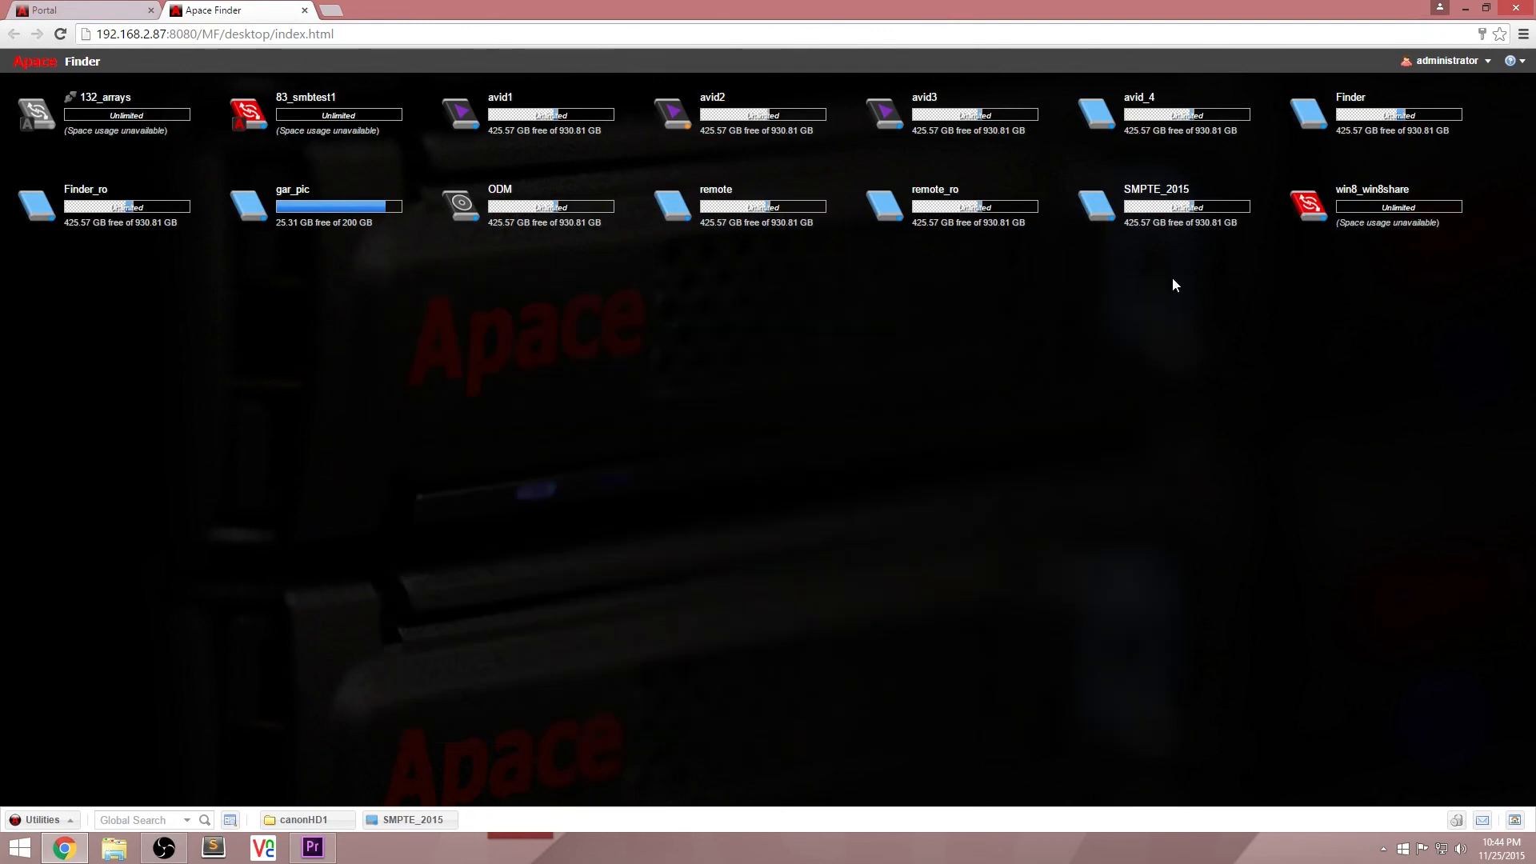